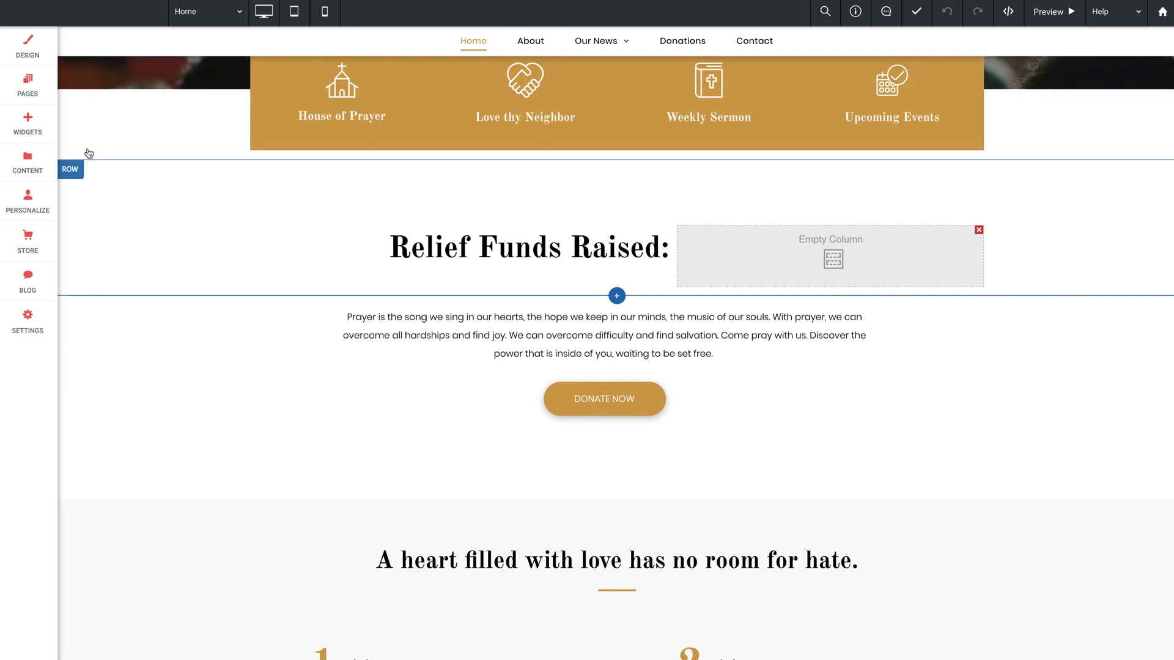
# - Add an Animated Counter widget to the empty column beside the "Relief Funds Raised:" heading
pyautogui.click(27, 122)
pyautogui.scroll(-20, 113, 272)
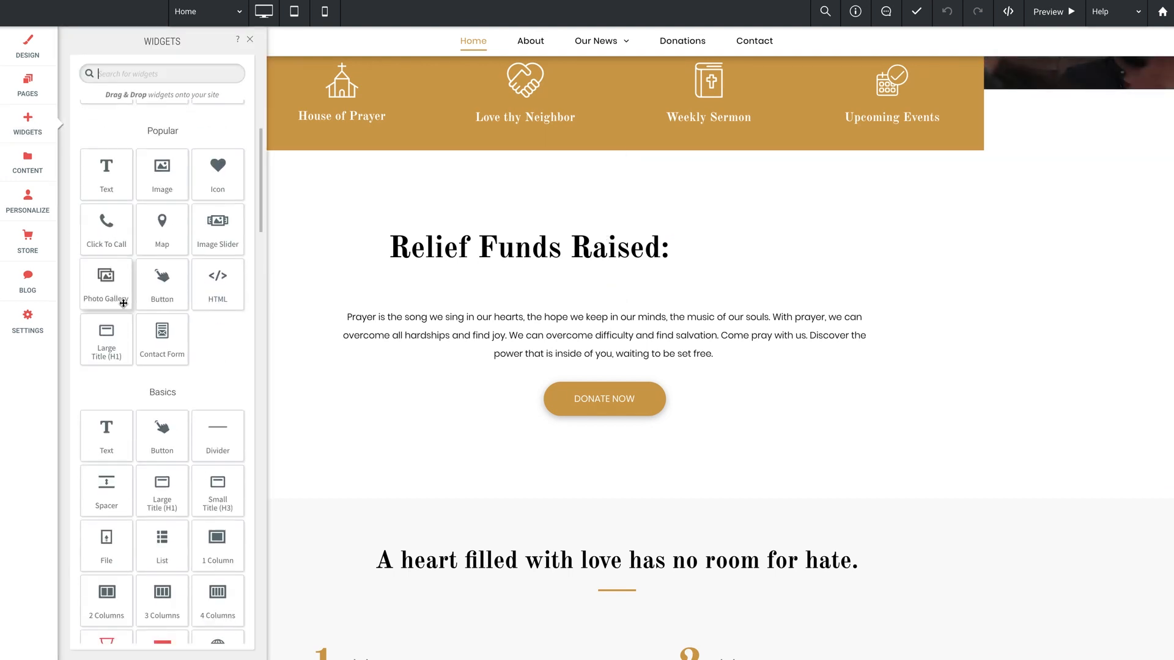
pyautogui.scroll(-1, 144, 307)
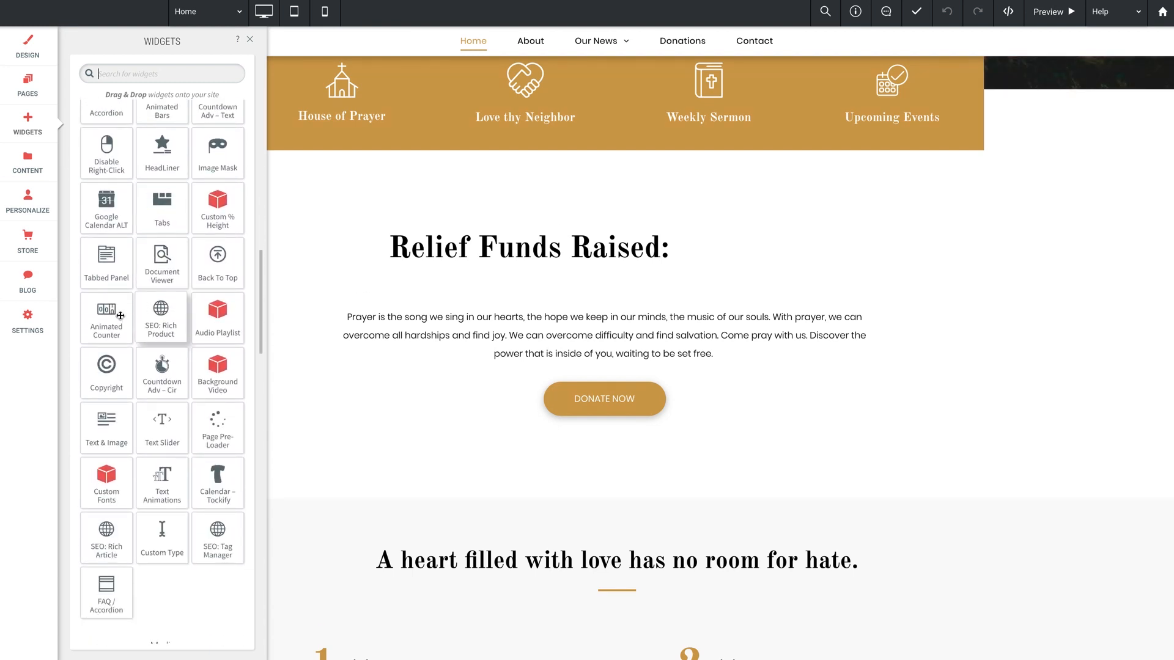
pyautogui.moveTo(119, 316); pyautogui.dragTo(807, 257)
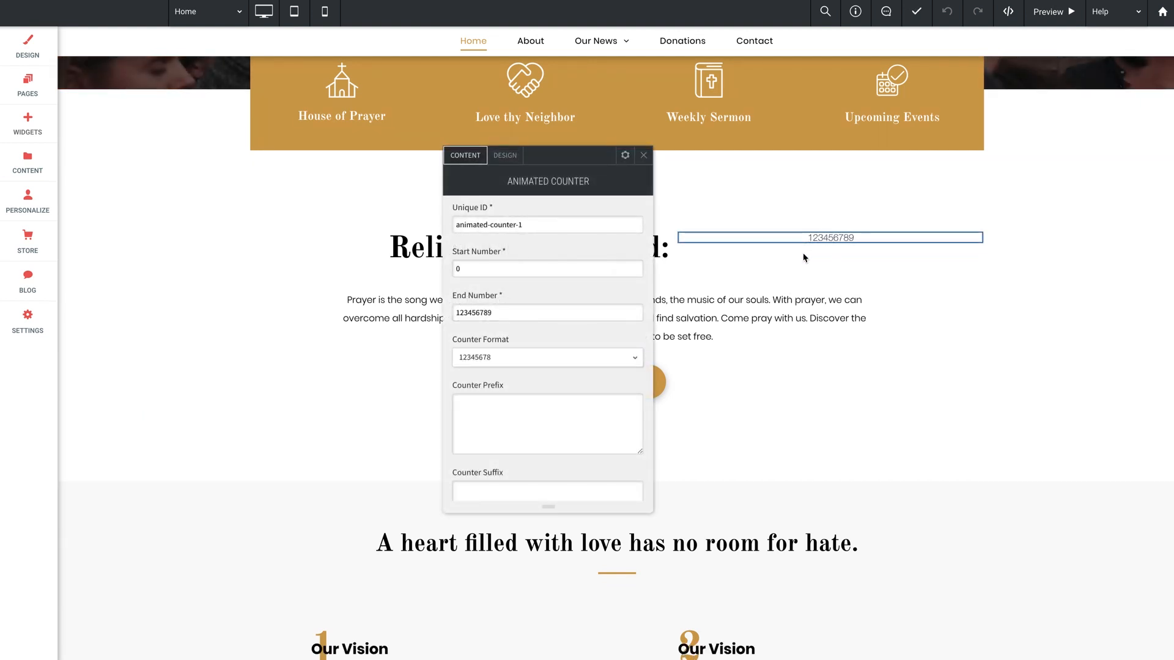
pyautogui.moveTo(557, 158); pyautogui.dragTo(489, 159)
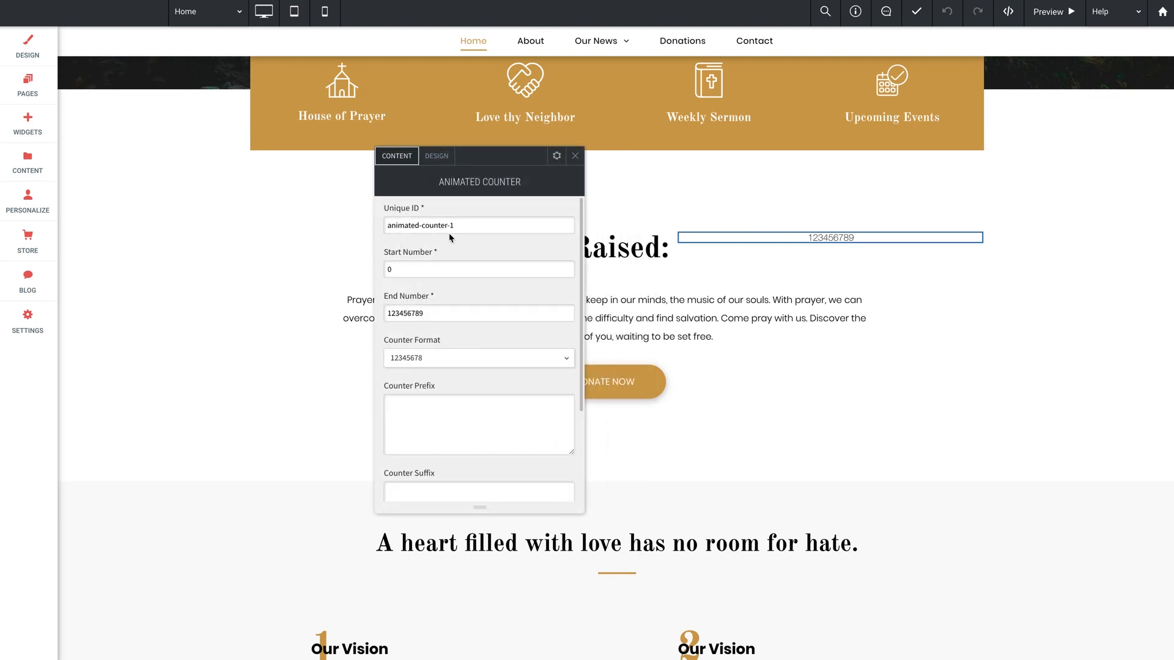
pyautogui.moveTo(387, 226); pyautogui.dragTo(475, 225)
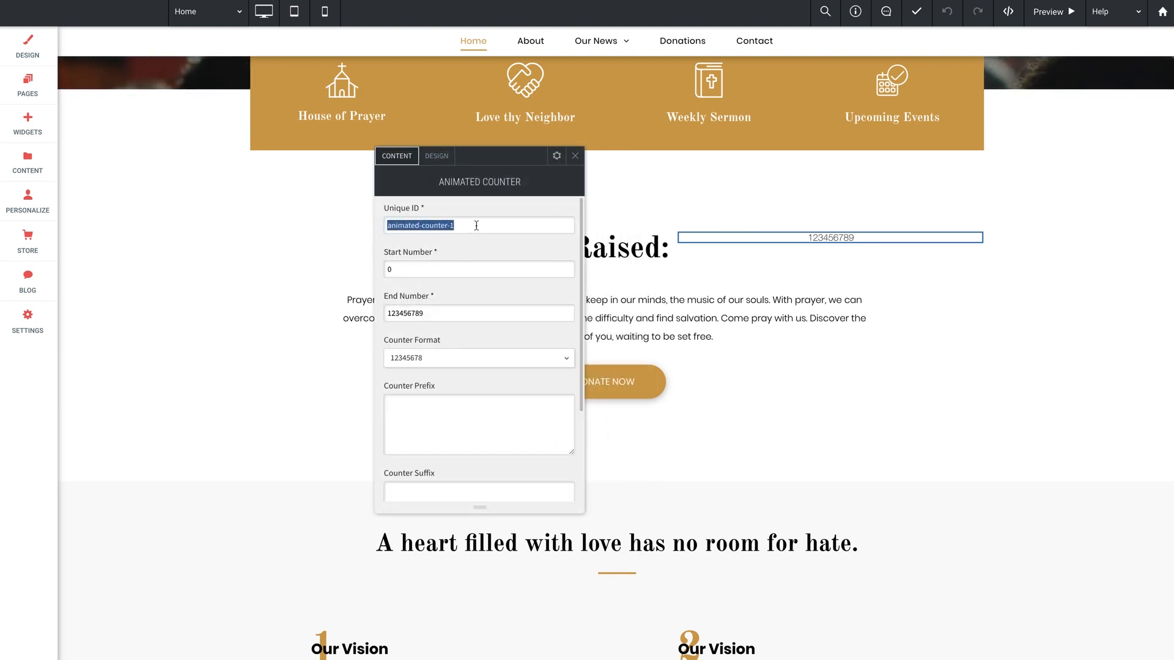
pyautogui.click(475, 225)
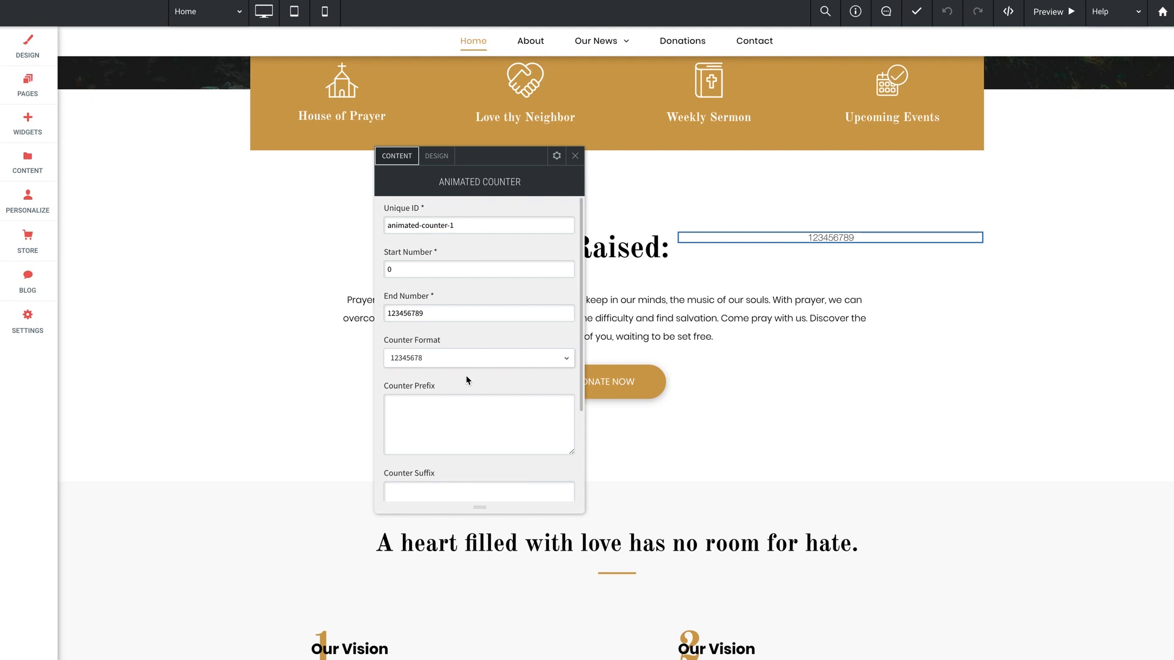
# - Set the counter's layout to Horizontal and its alignment to Left
pyautogui.click(443, 163)
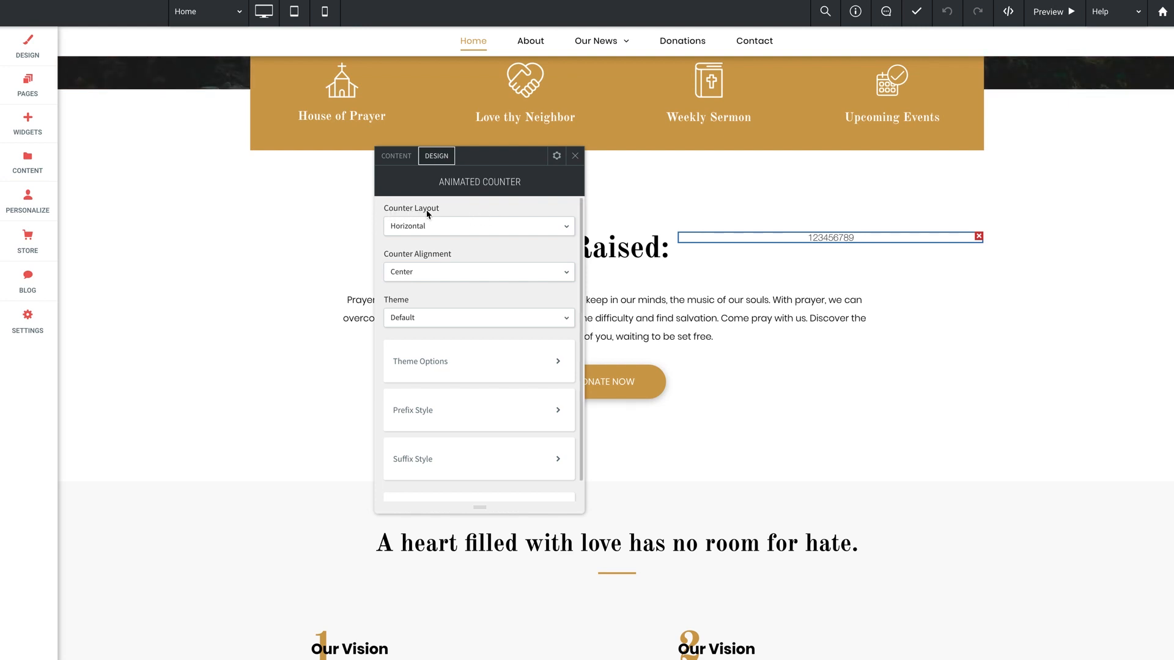
pyautogui.click(422, 231)
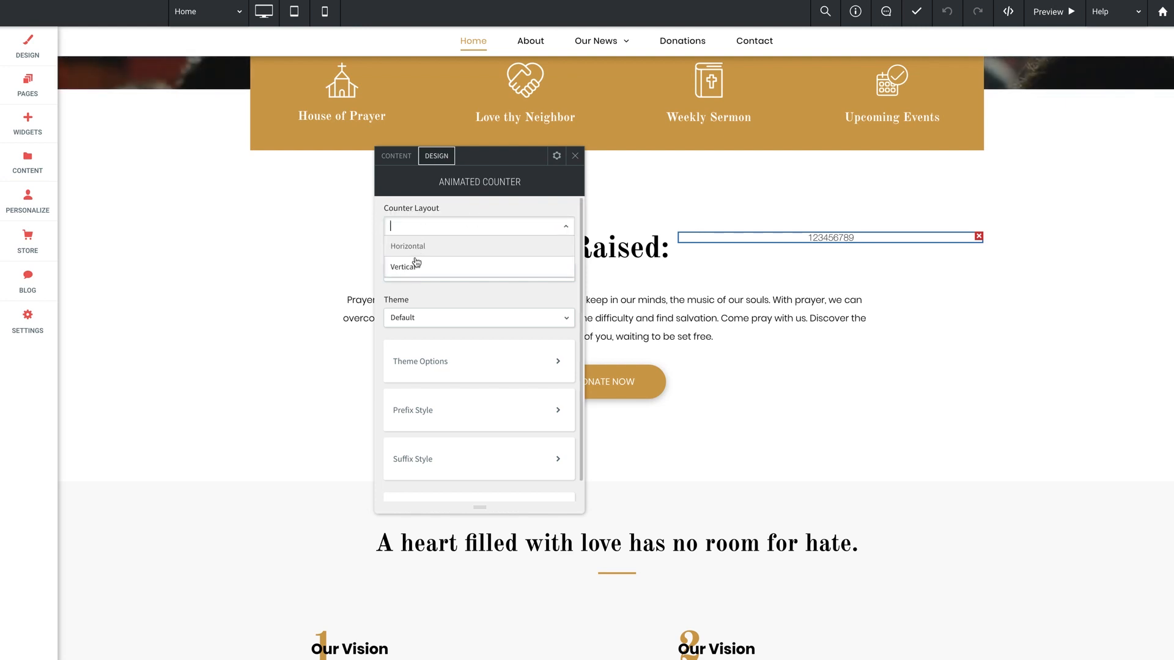
pyautogui.click(418, 248)
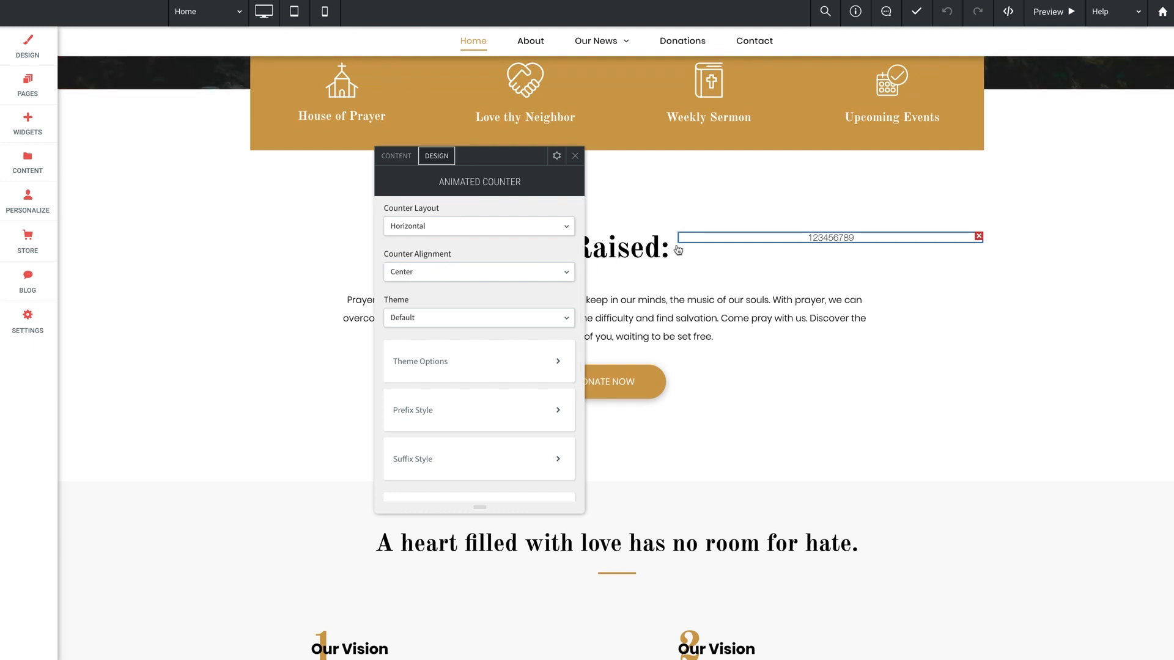
pyautogui.click(398, 271)
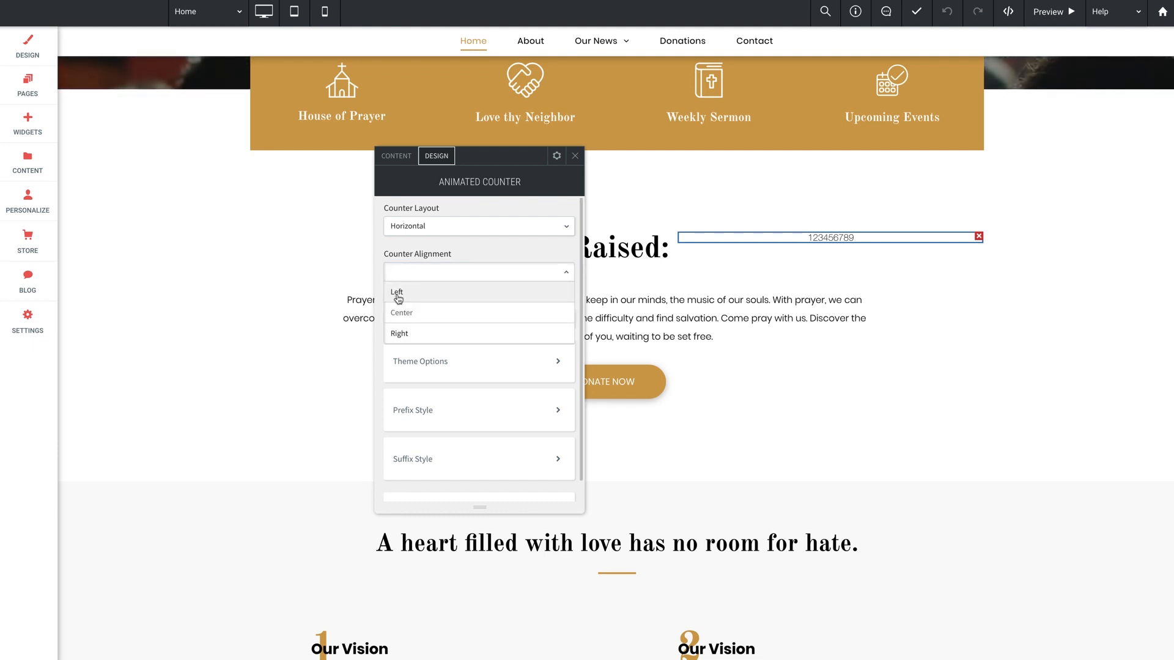
pyautogui.click(398, 295)
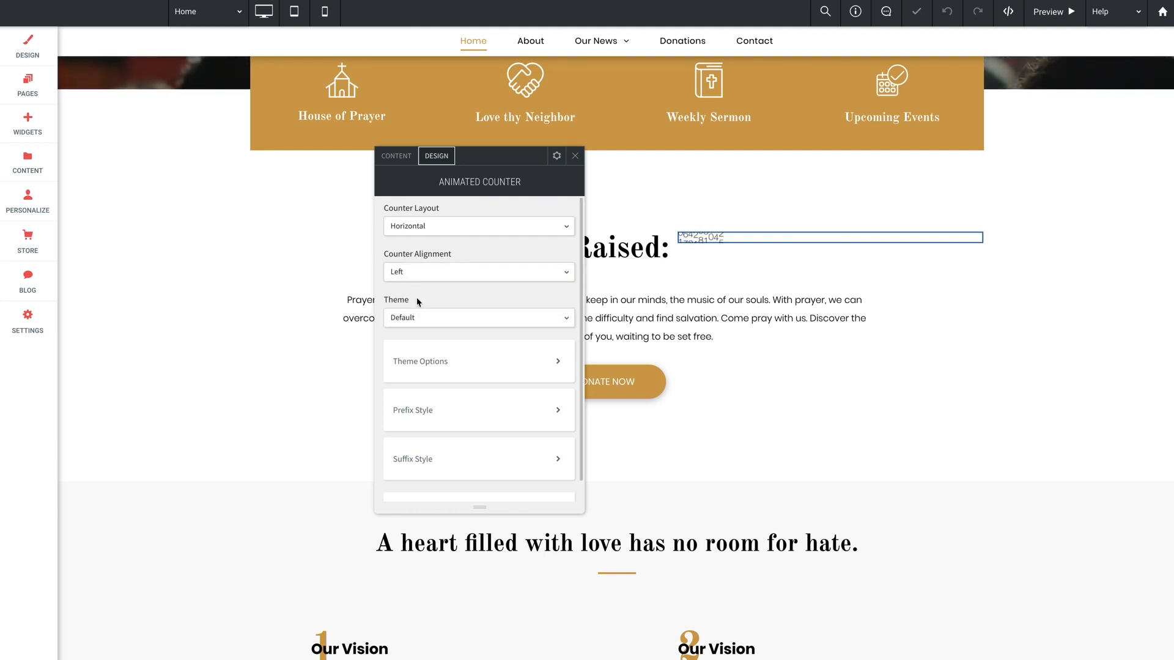
# - Try the Digital, Train Station and Plaza themes on the counter and restore the Default theme
pyautogui.click(427, 317)
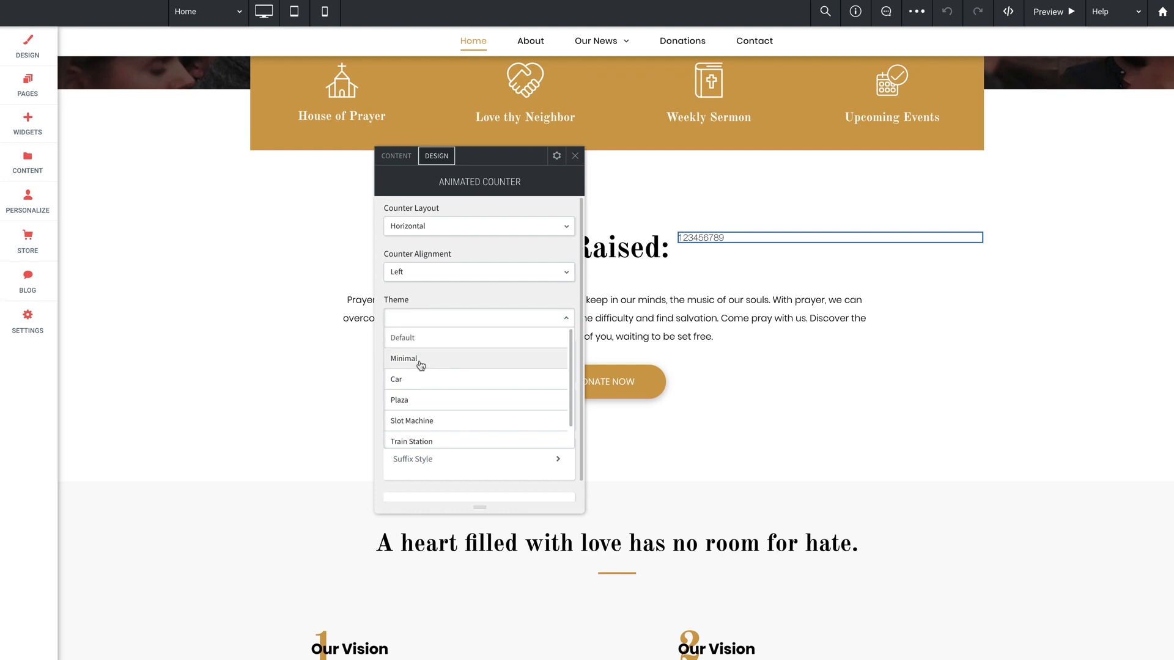
pyautogui.scroll(-1, 427, 398)
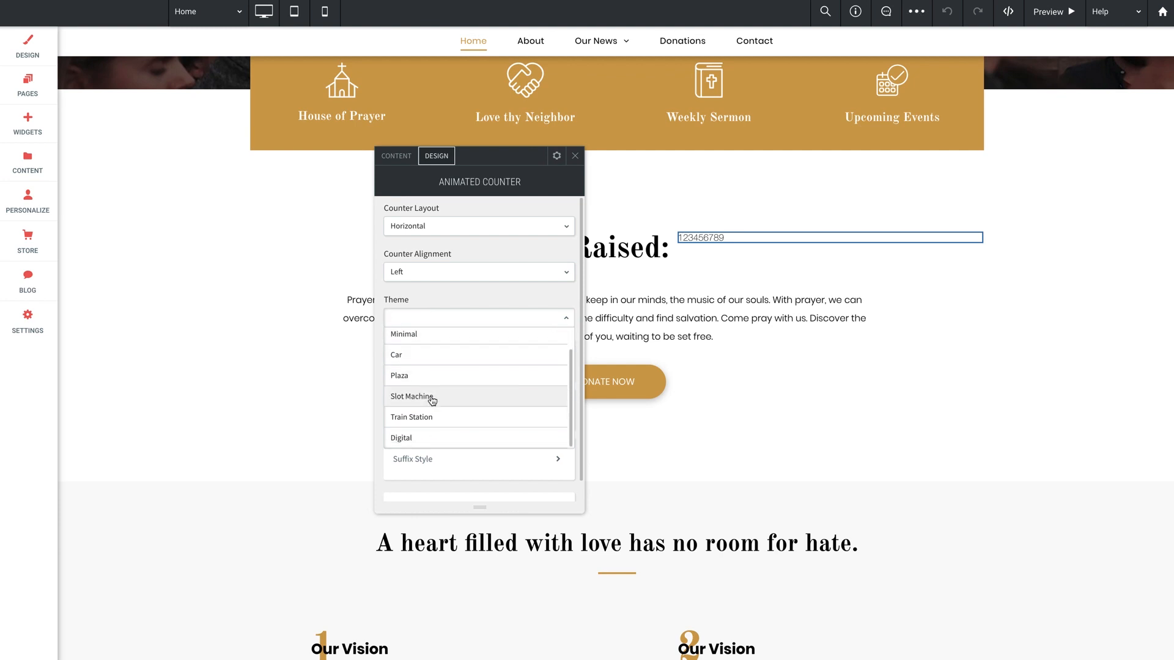
pyautogui.click(414, 438)
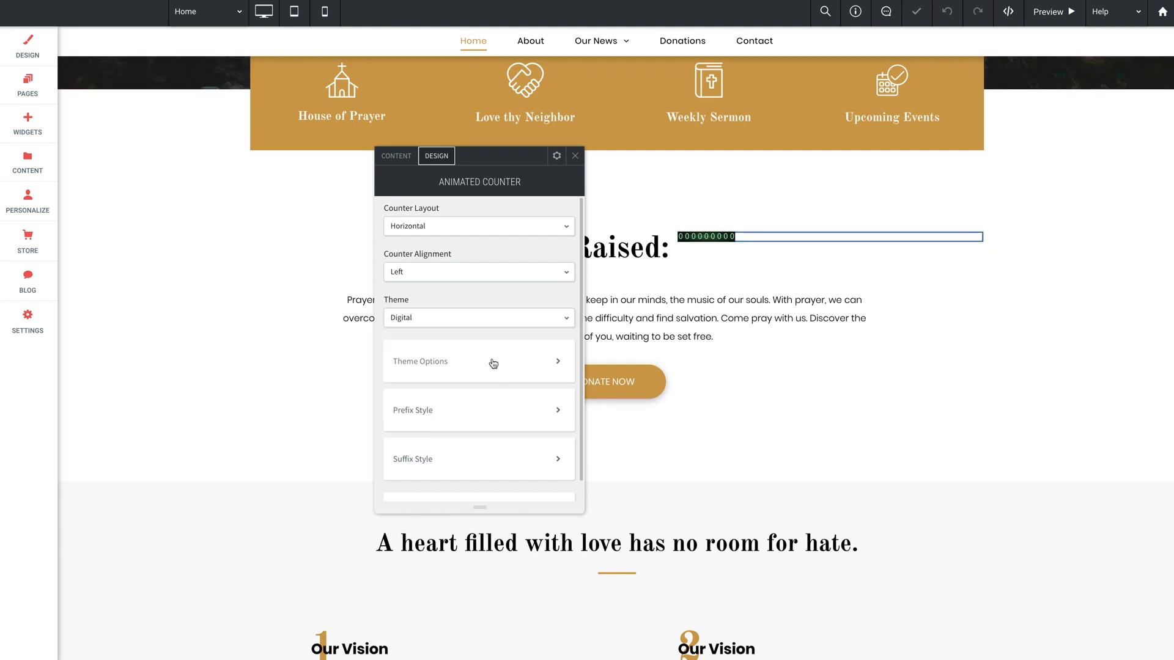
pyautogui.click(415, 310)
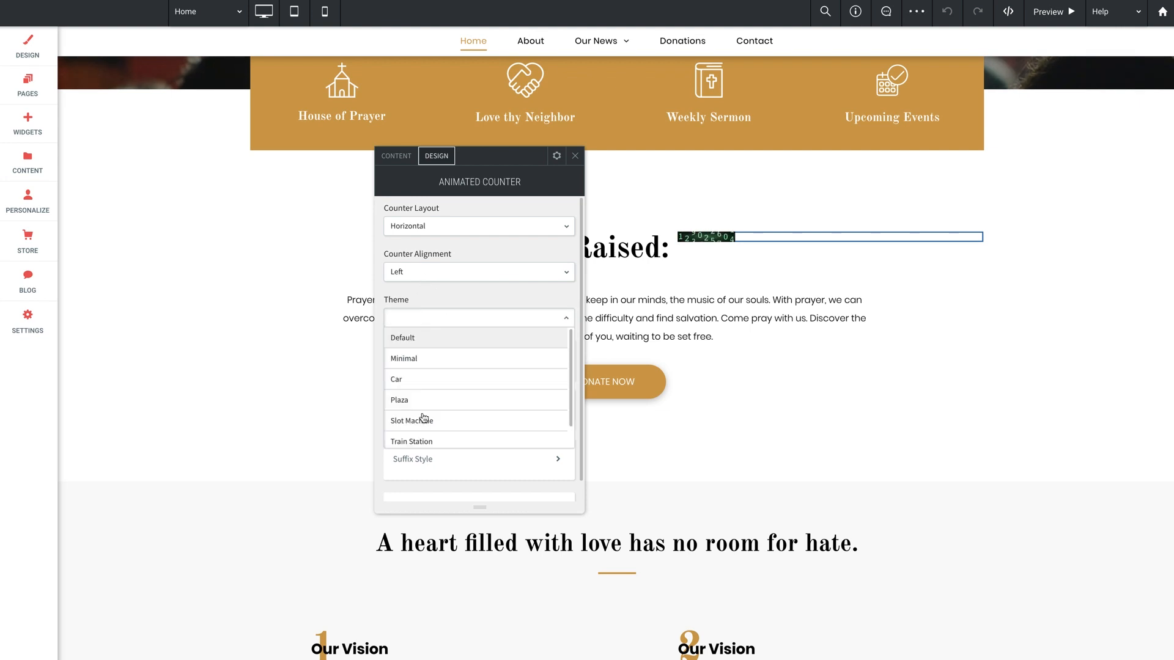
pyautogui.scroll(-1, 419, 419)
pyautogui.click(416, 417)
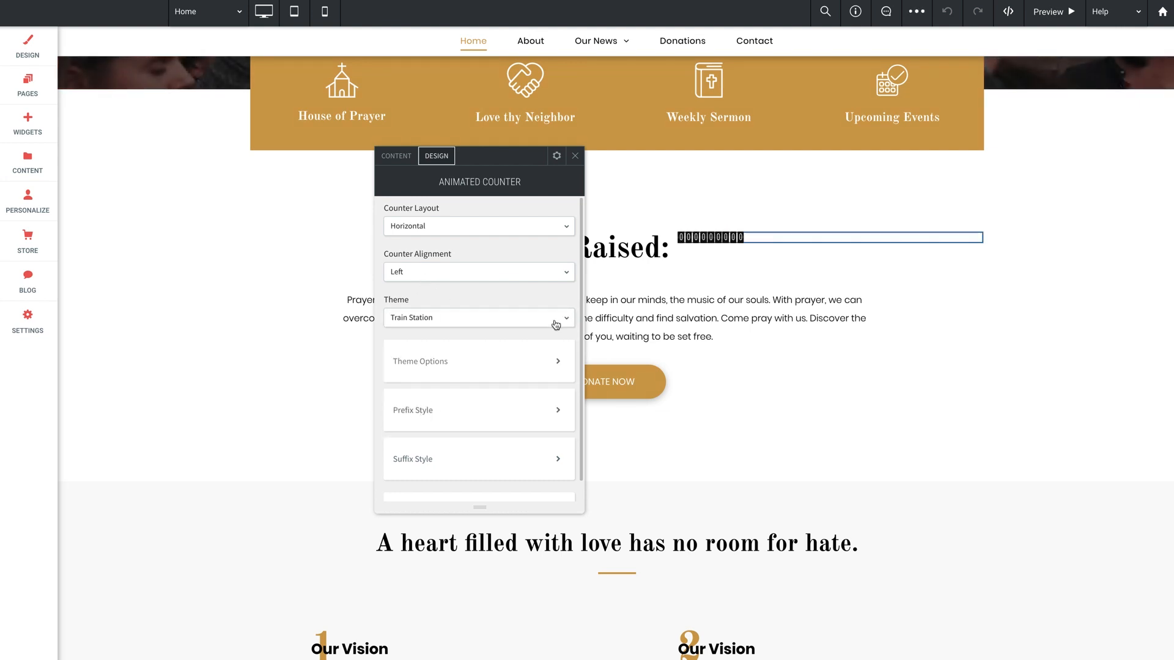
pyautogui.click(433, 319)
pyautogui.click(419, 403)
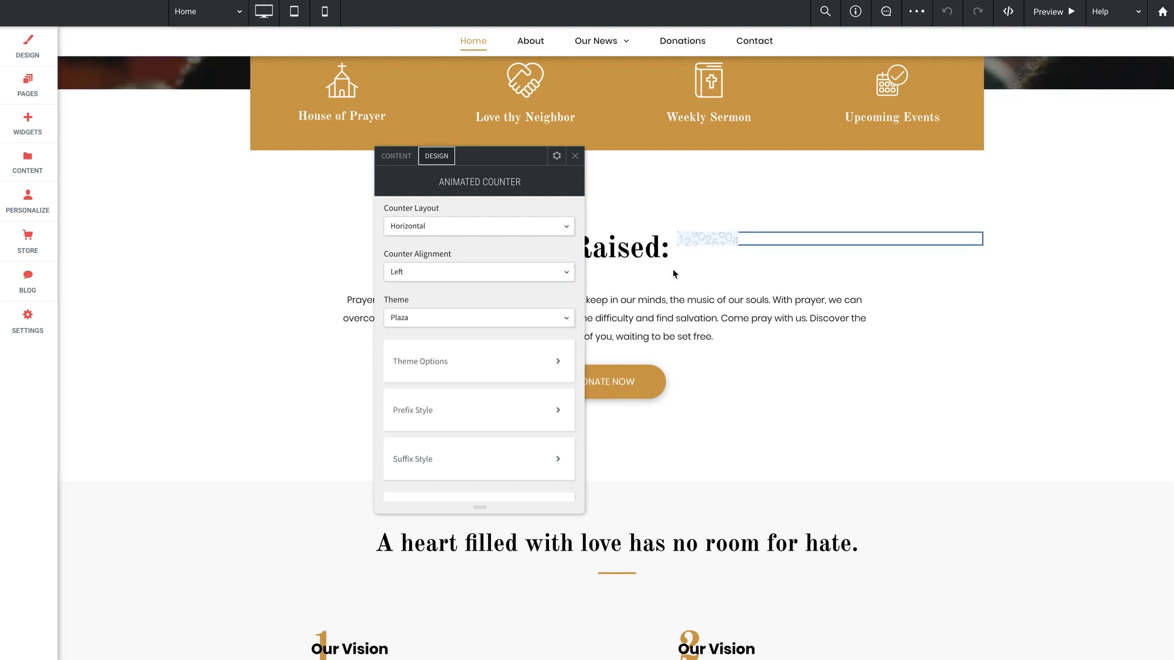
pyautogui.click(431, 319)
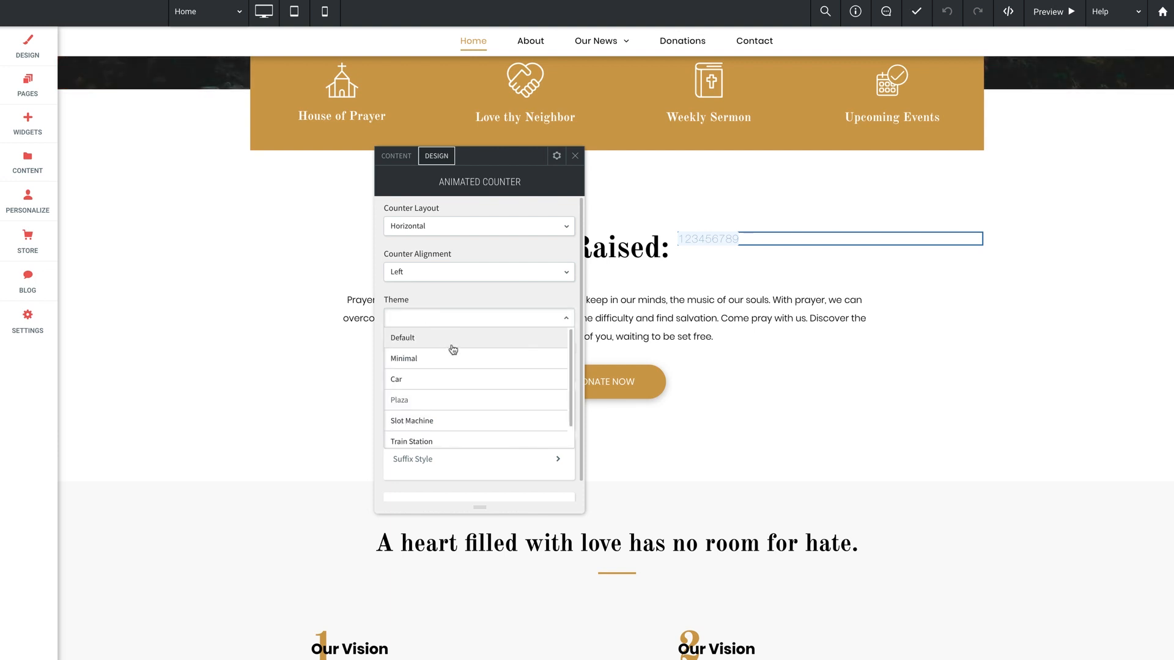
pyautogui.click(398, 341)
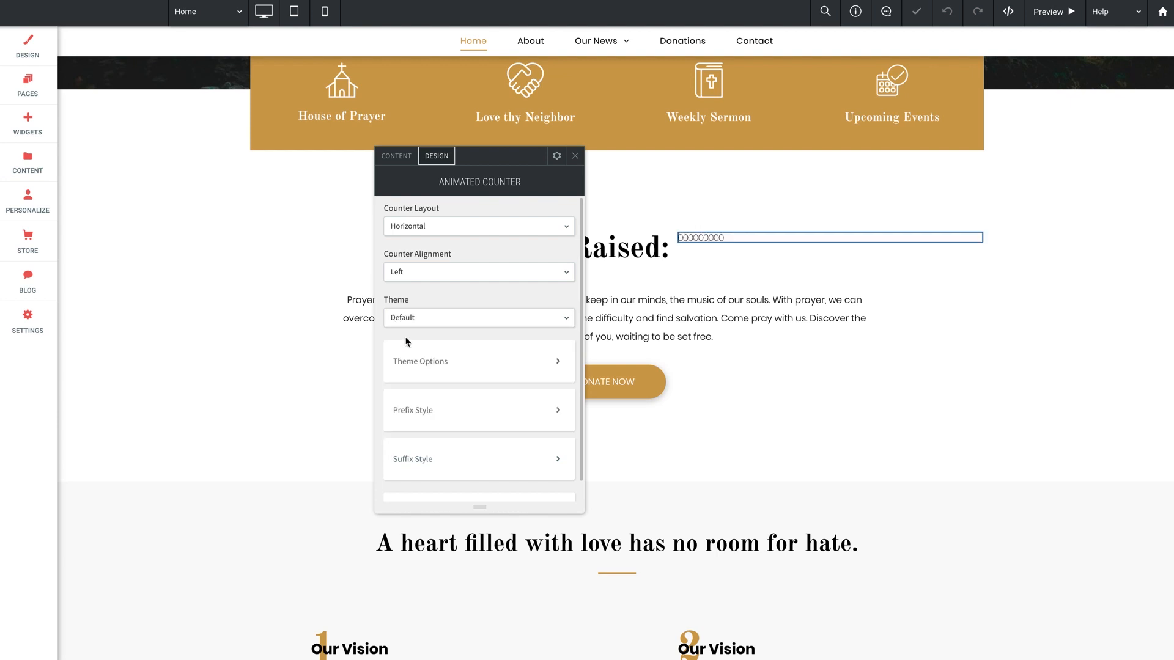
# - In the counter's theme options, set the text font to Old Standard TT at size 50
pyautogui.scroll(-1, 457, 338)
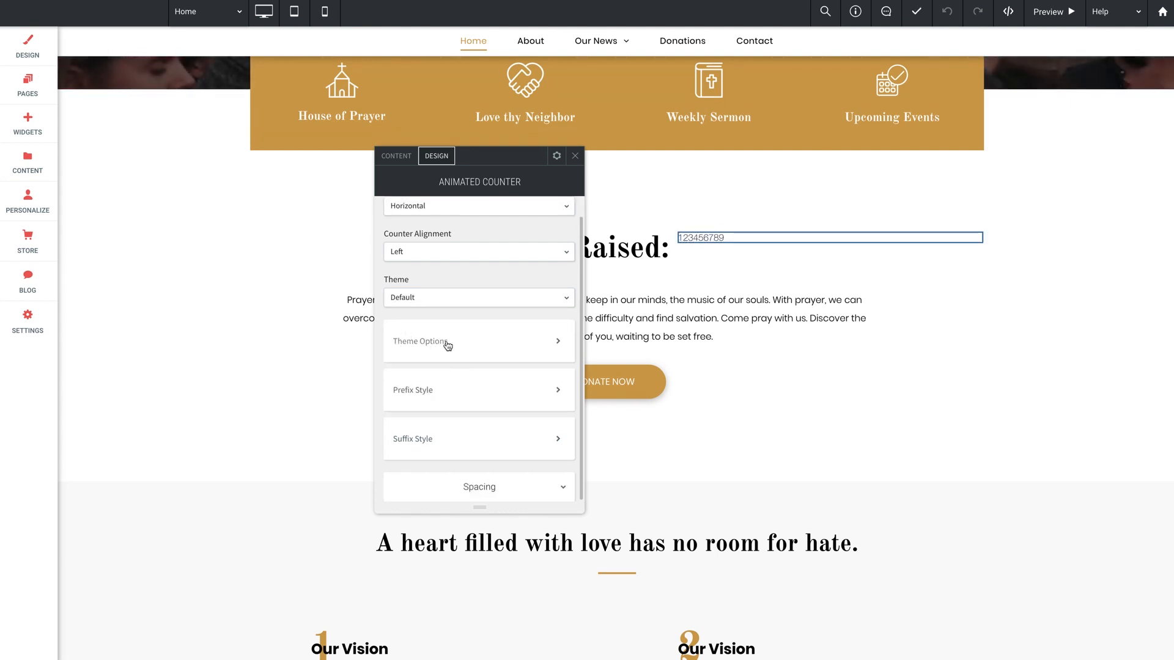
pyautogui.click(428, 342)
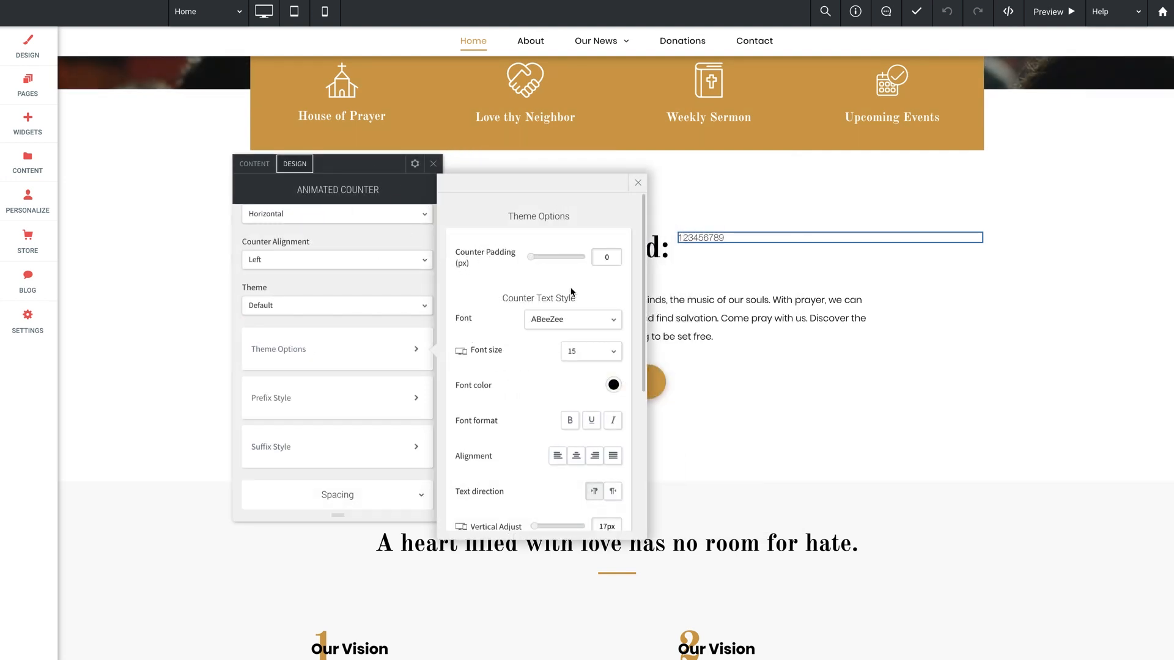
pyautogui.scroll(-1, 543, 308)
pyautogui.click(545, 295)
pyautogui.write('old')
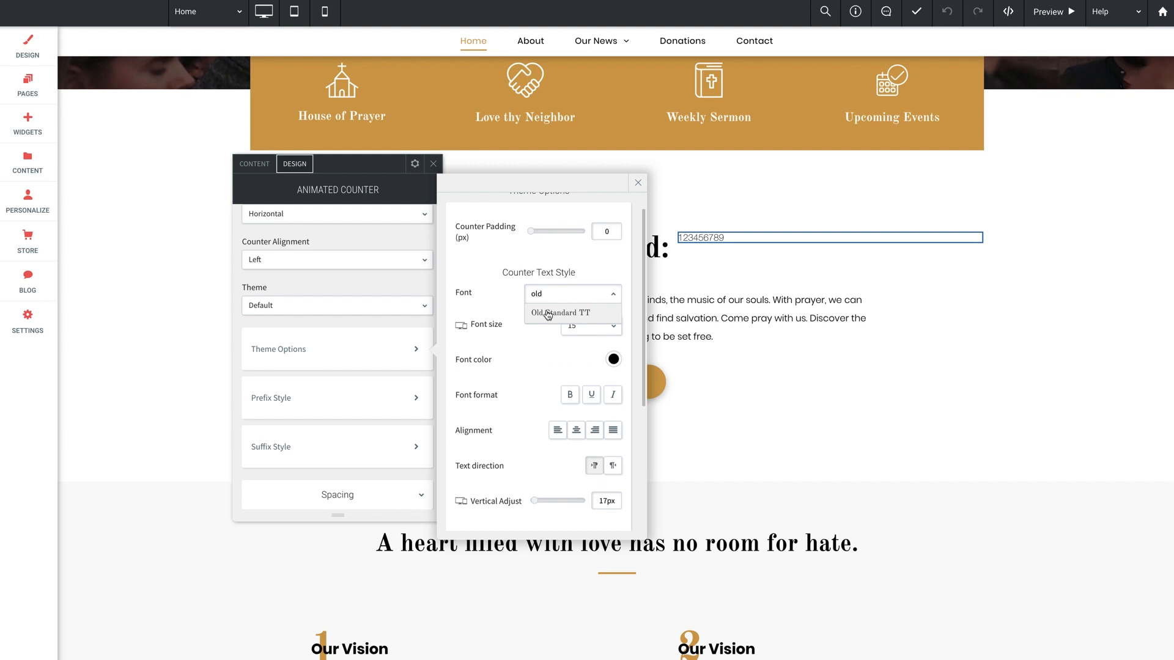
pyautogui.click(545, 314)
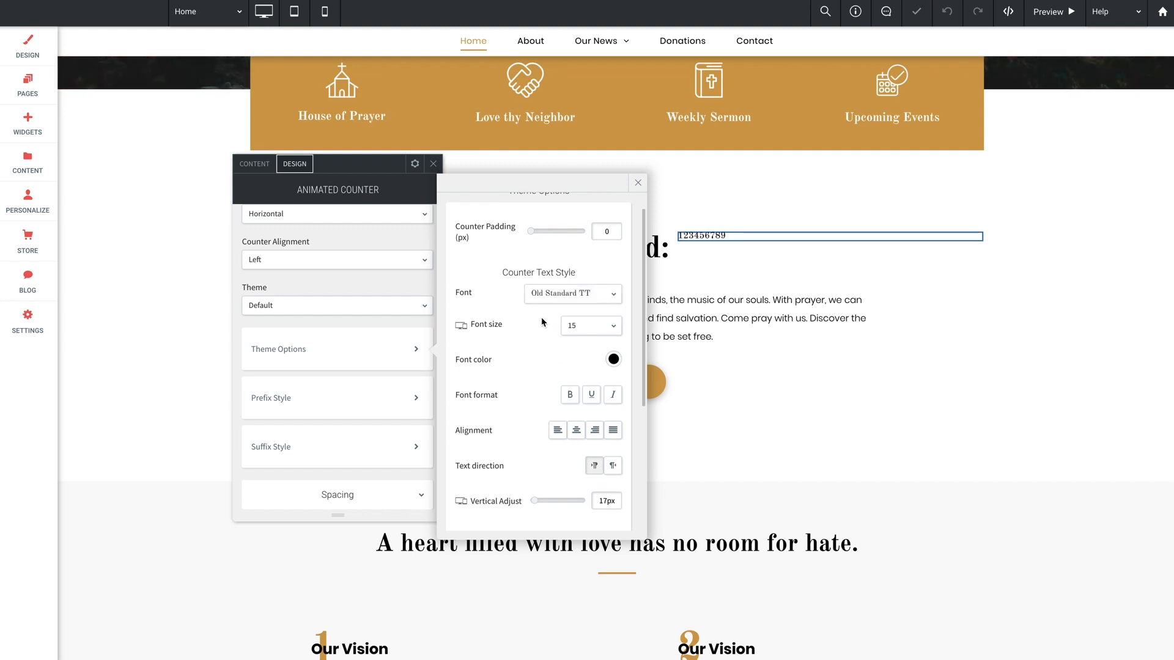
pyautogui.click(581, 326)
pyautogui.click(582, 328)
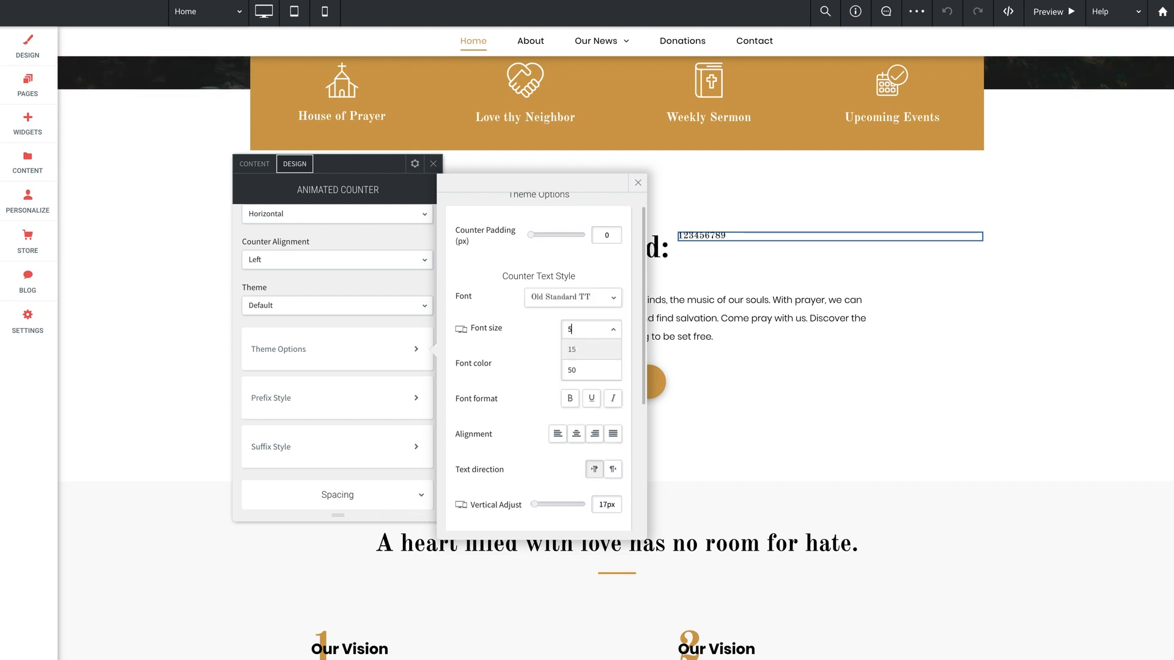
pyautogui.click(578, 334)
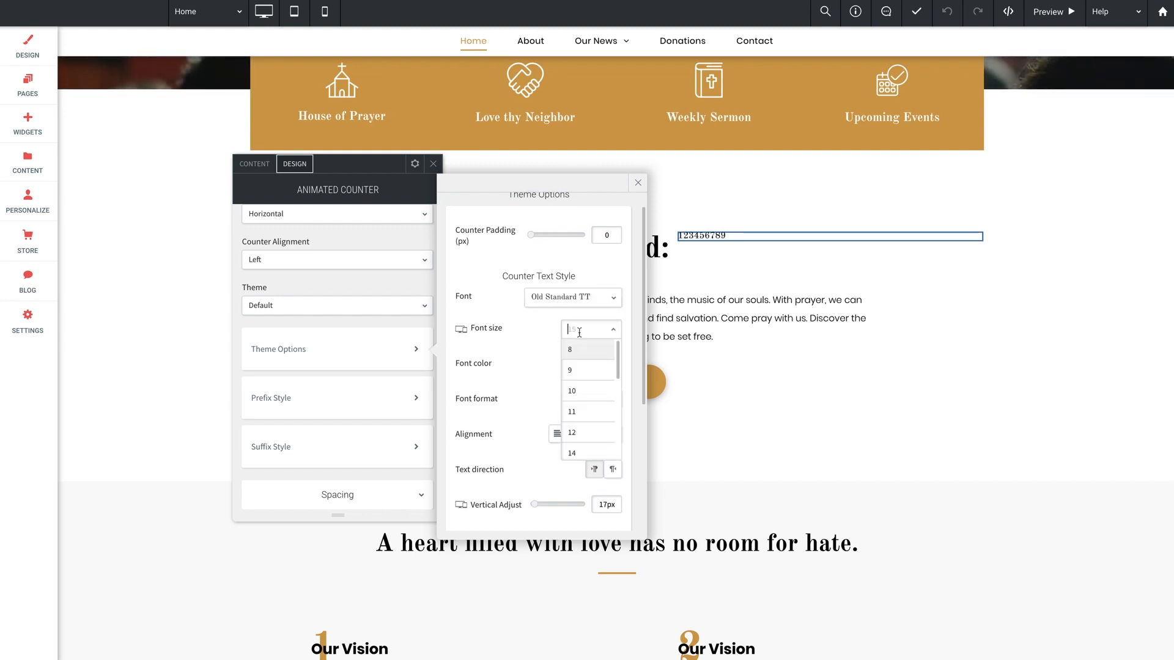
pyautogui.write('50')
pyautogui.press('Return')
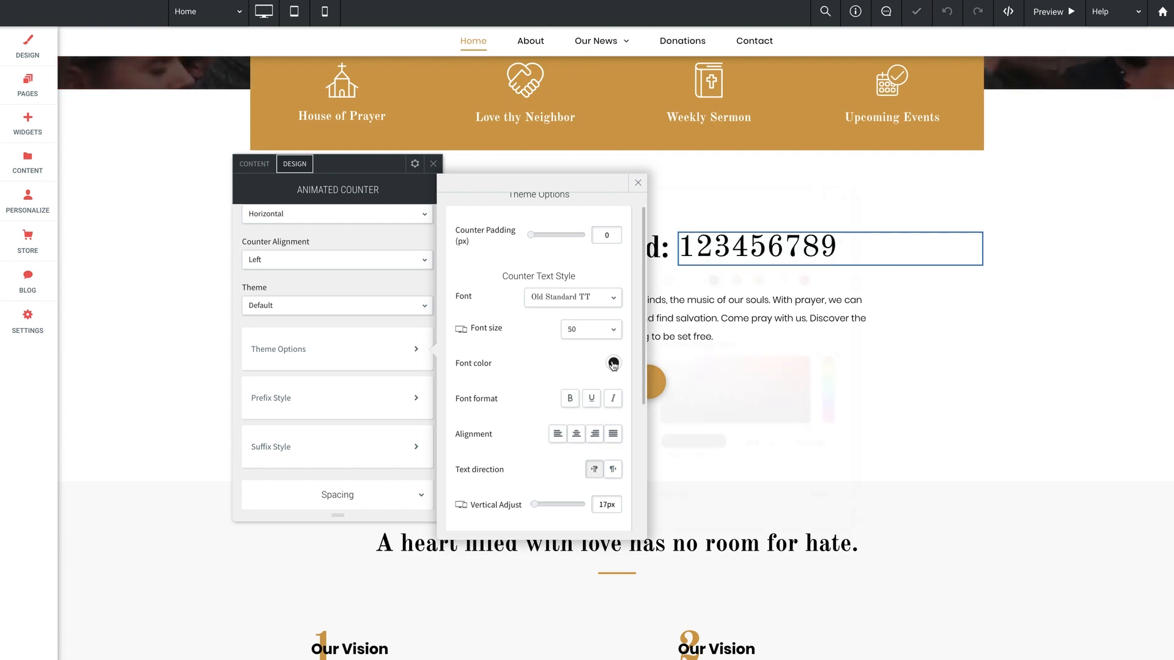
# - Color the counter text with the site's gold from the recent colors and make it bold
pyautogui.click(613, 362)
pyautogui.click(759, 280)
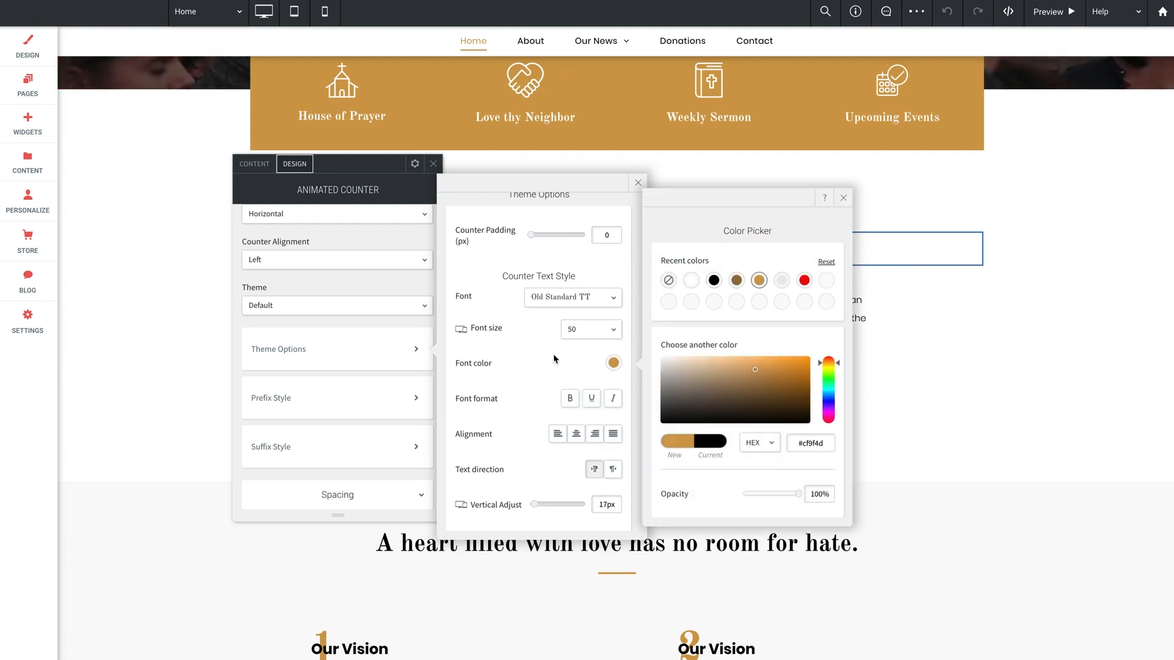
pyautogui.click(843, 198)
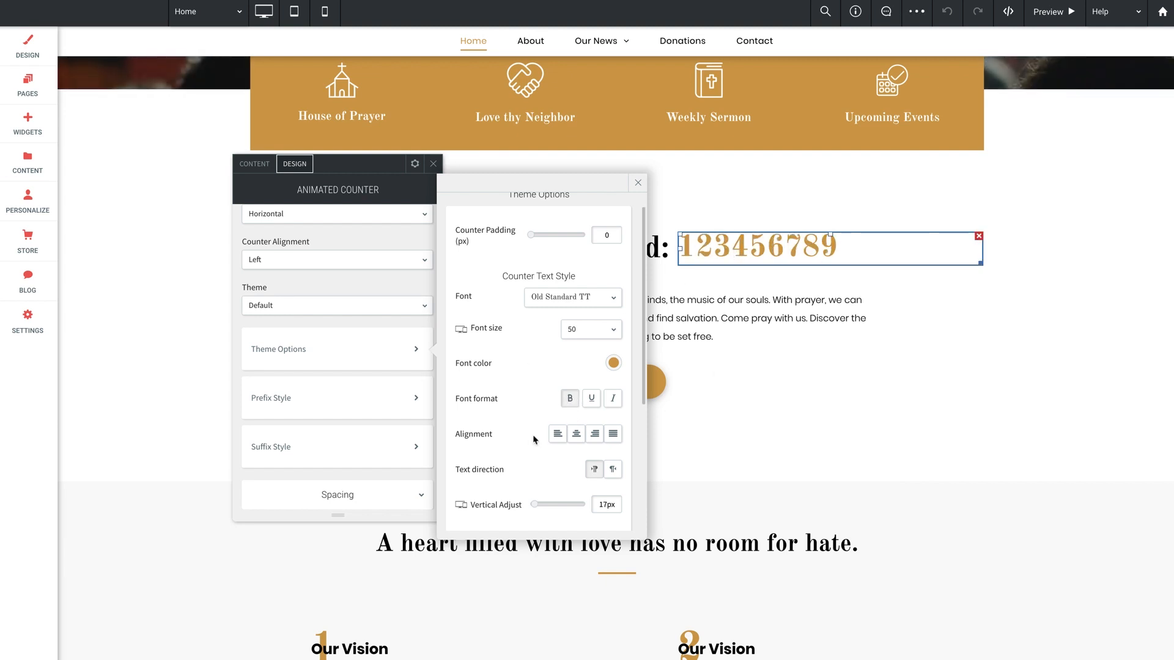
# - Set the counter's prefix text font to Old Standard TT at size 50
pyautogui.click(290, 404)
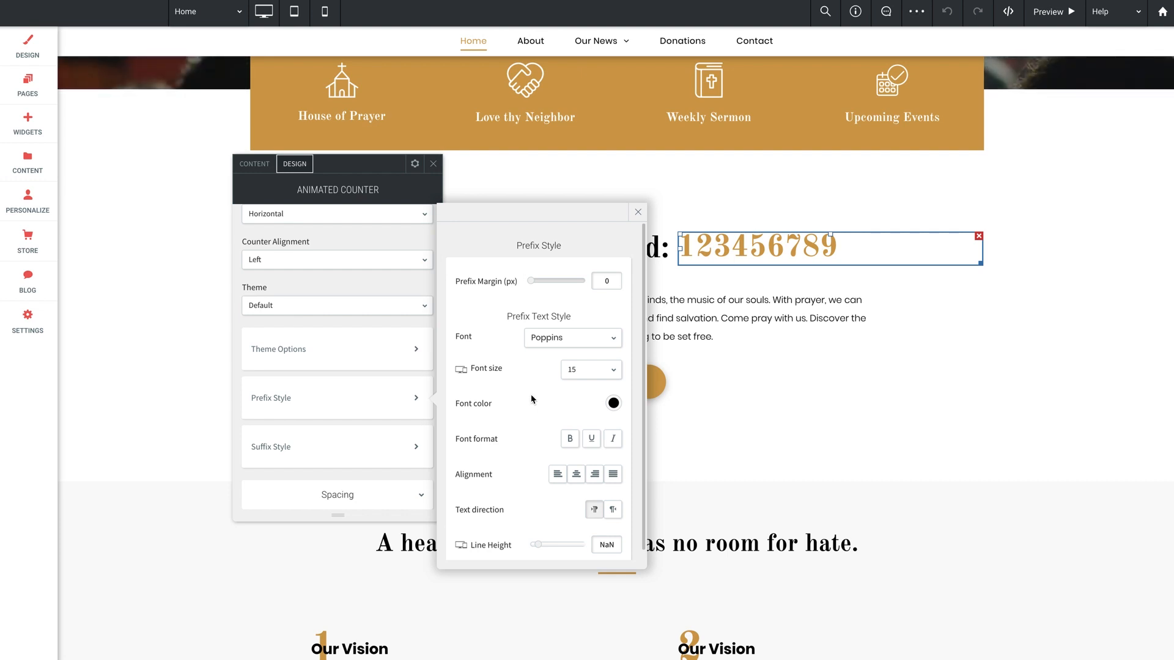
pyautogui.click(548, 342)
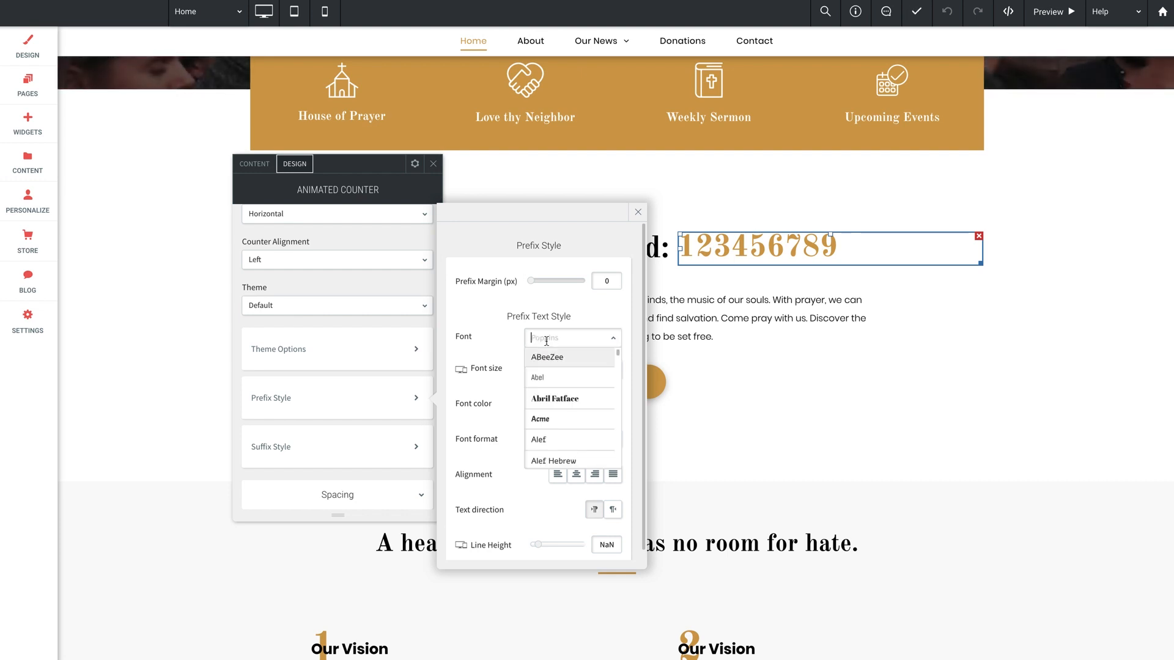
pyautogui.write('old')
pyautogui.click(555, 359)
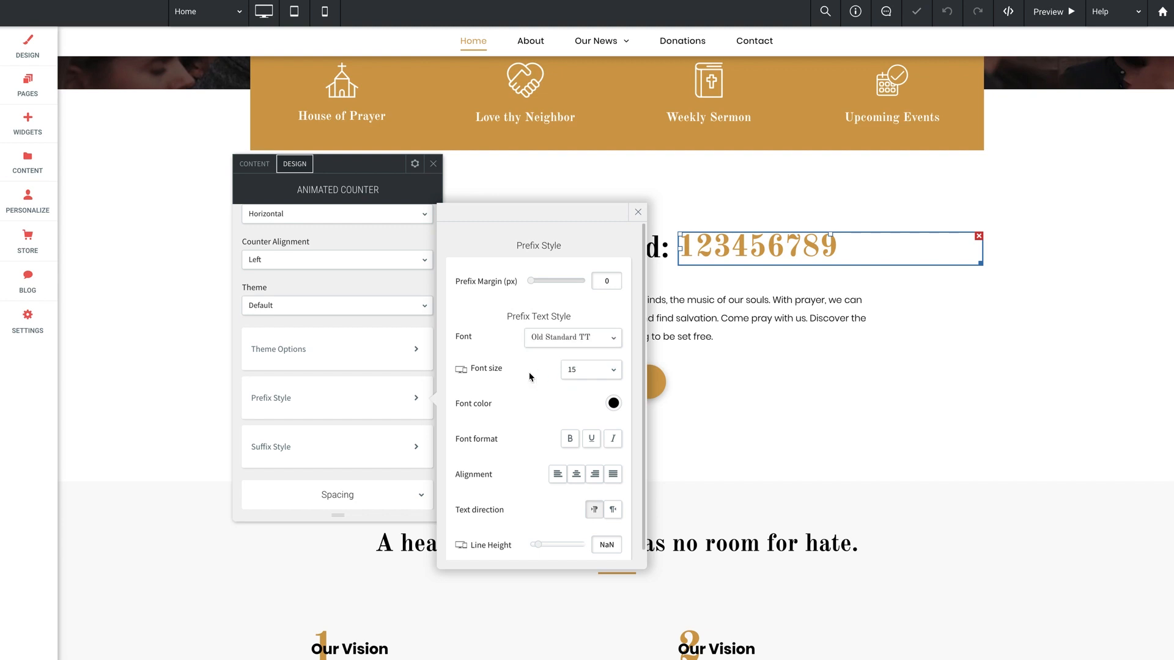
pyautogui.click(581, 370)
pyautogui.write('50')
pyautogui.press('Return')
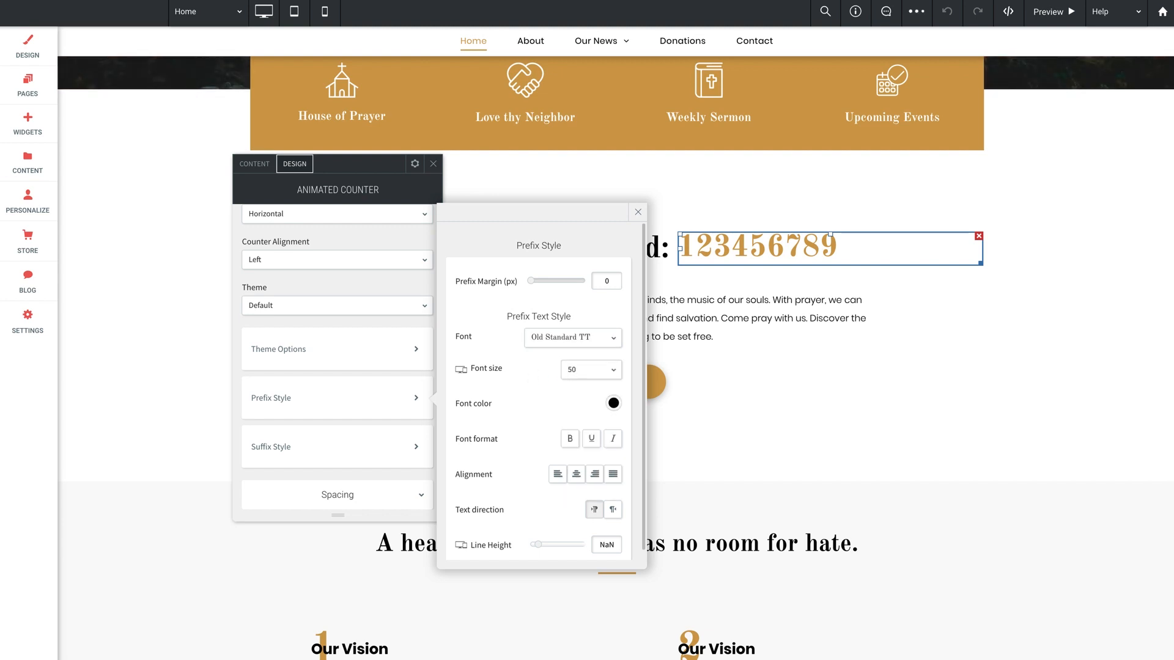
# - Color the prefix text with the same recent gold and close the prefix style settings
pyautogui.click(613, 403)
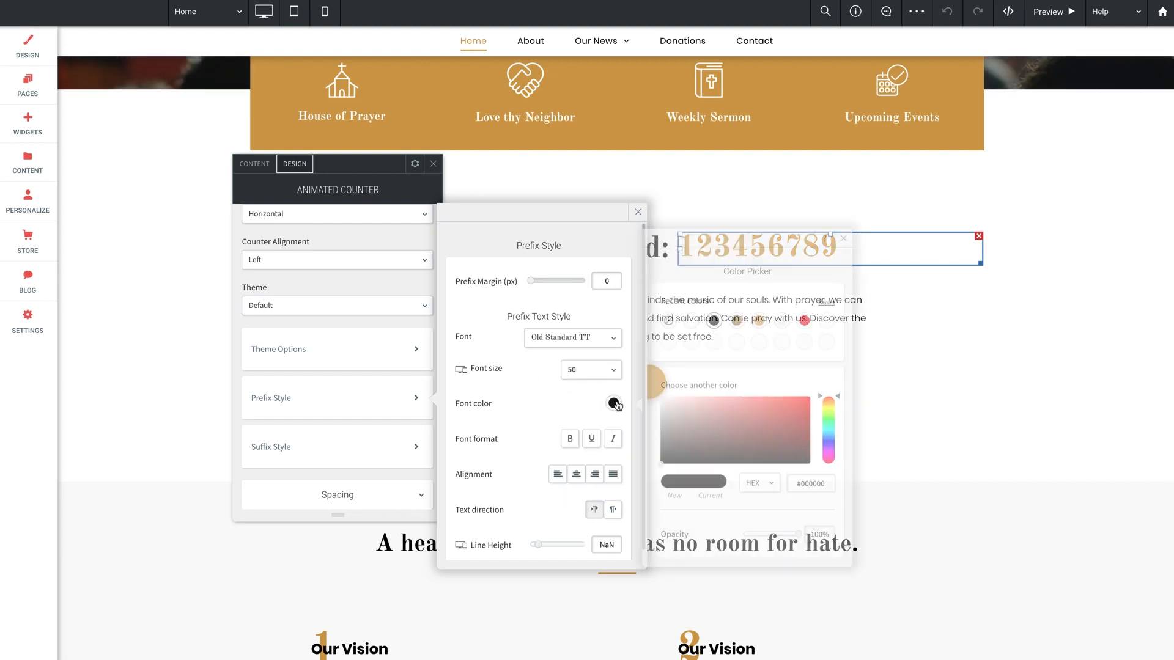
pyautogui.click(758, 321)
pyautogui.click(843, 238)
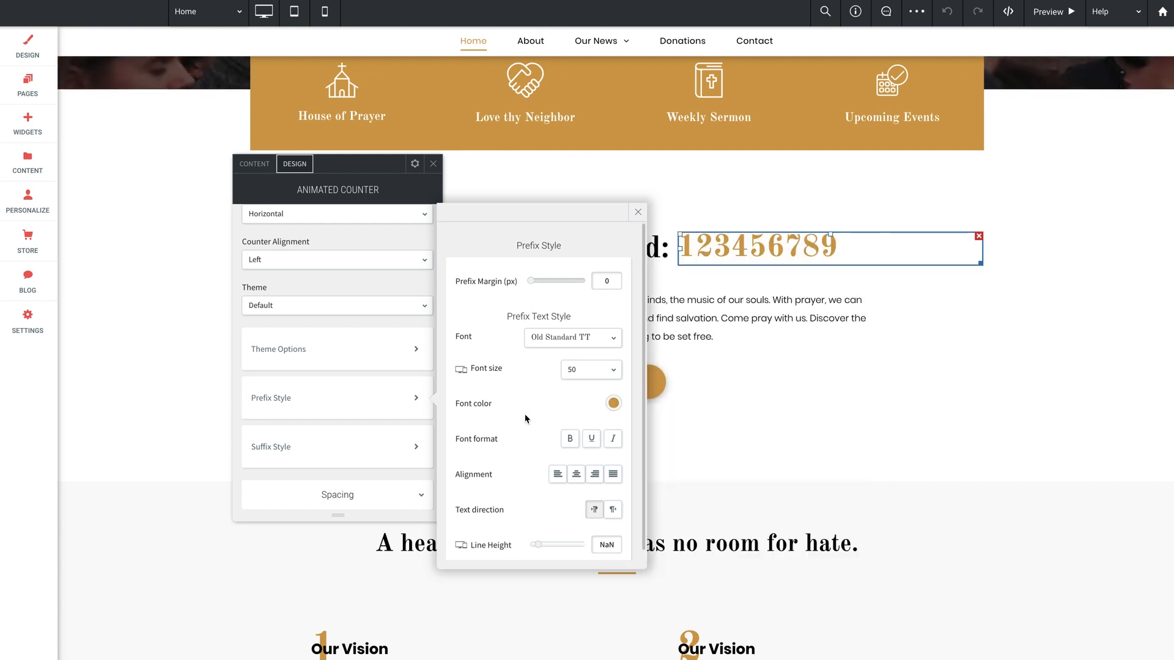
pyautogui.click(638, 212)
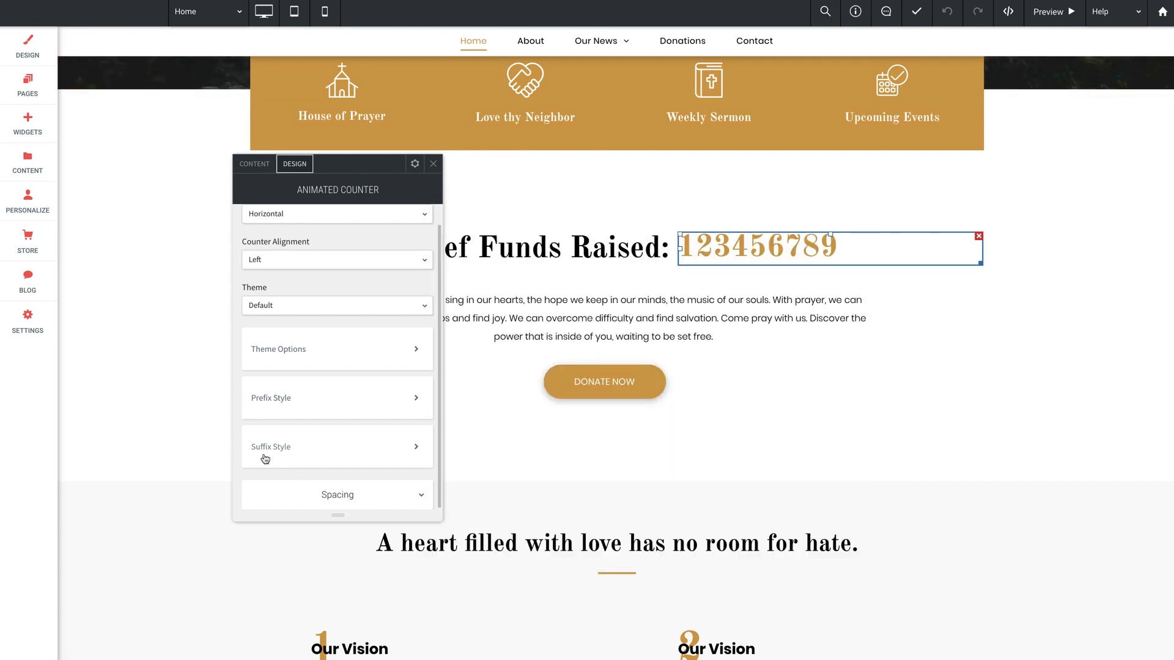
# - Review the counter's suffix style and its spacing settings
pyautogui.click(289, 455)
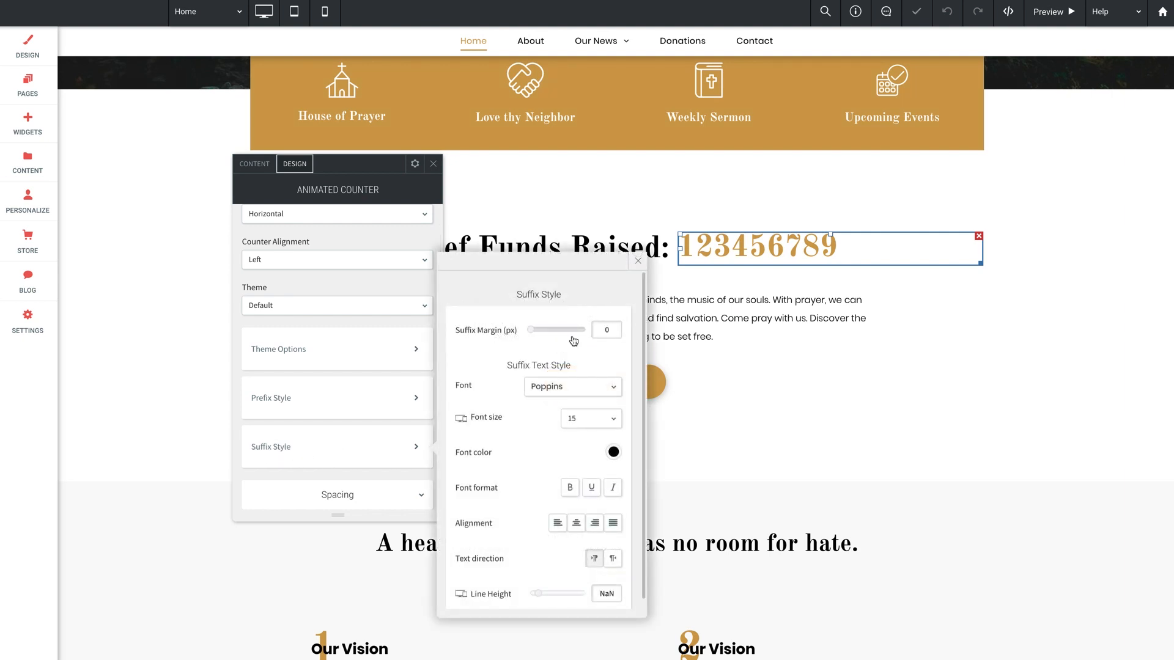
pyautogui.click(635, 261)
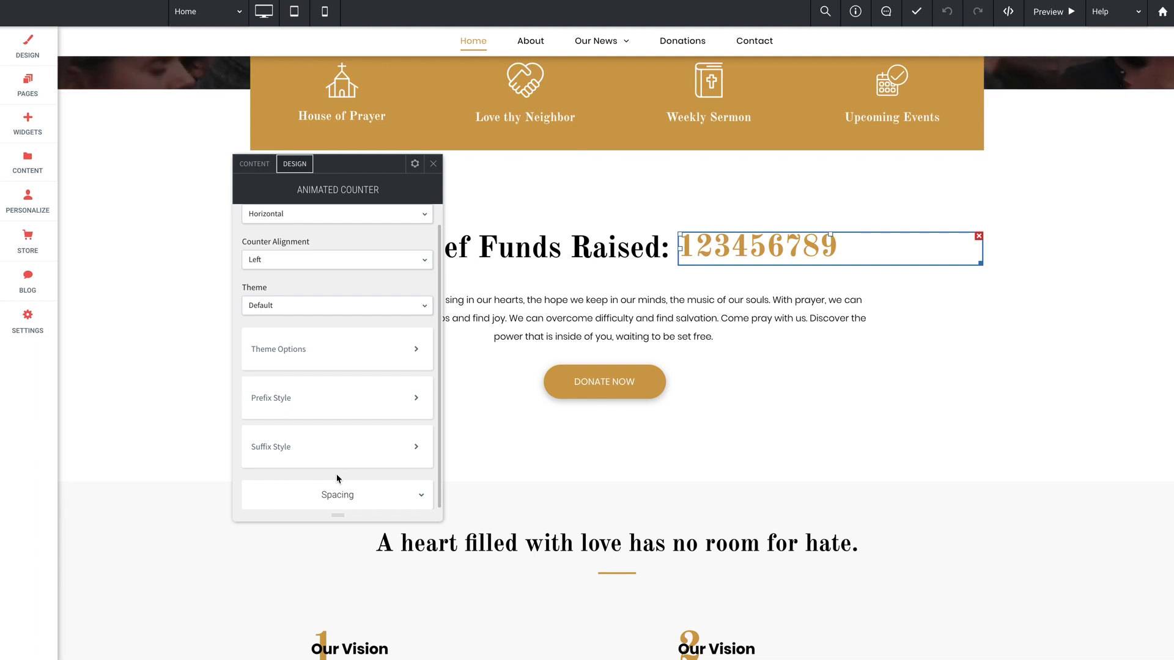
pyautogui.click(337, 494)
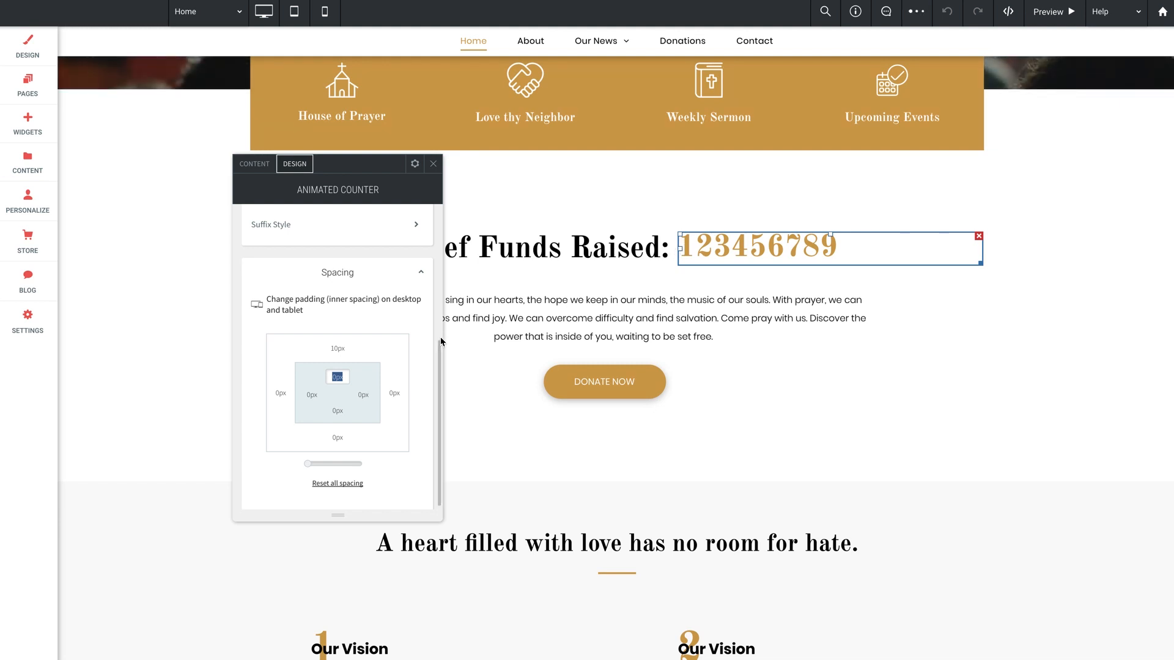
pyautogui.scroll(5, 434, 353)
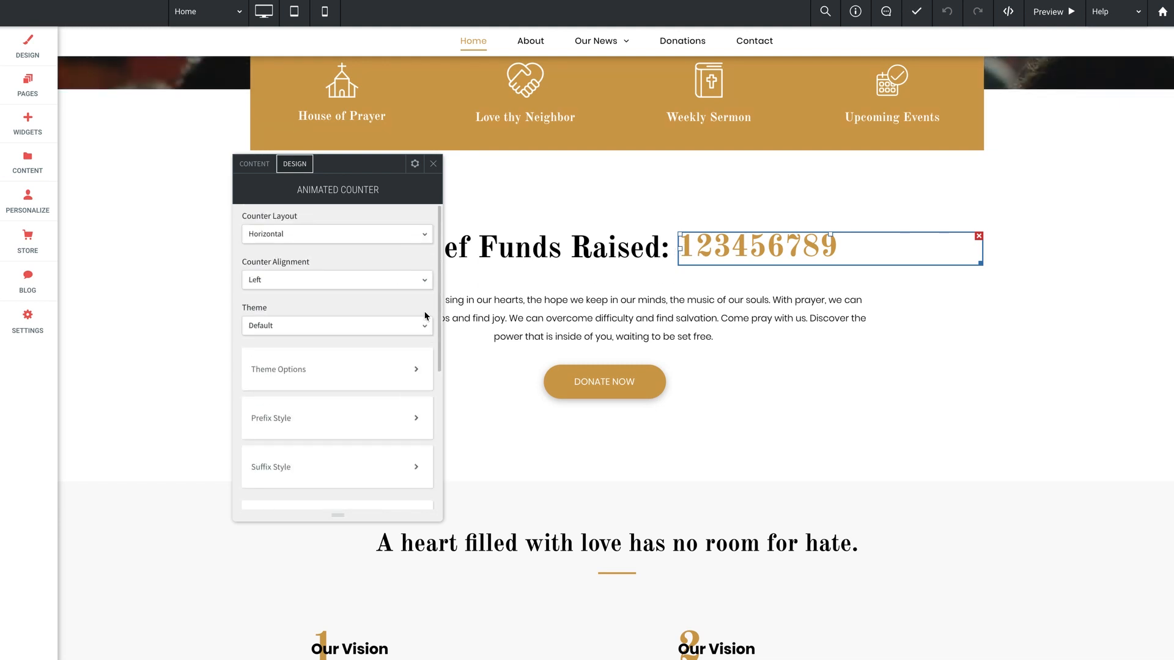
# - In the counter's content settings, set the end number to 48350
pyautogui.click(256, 166)
pyautogui.moveTo(337, 164); pyautogui.dragTo(513, 154)
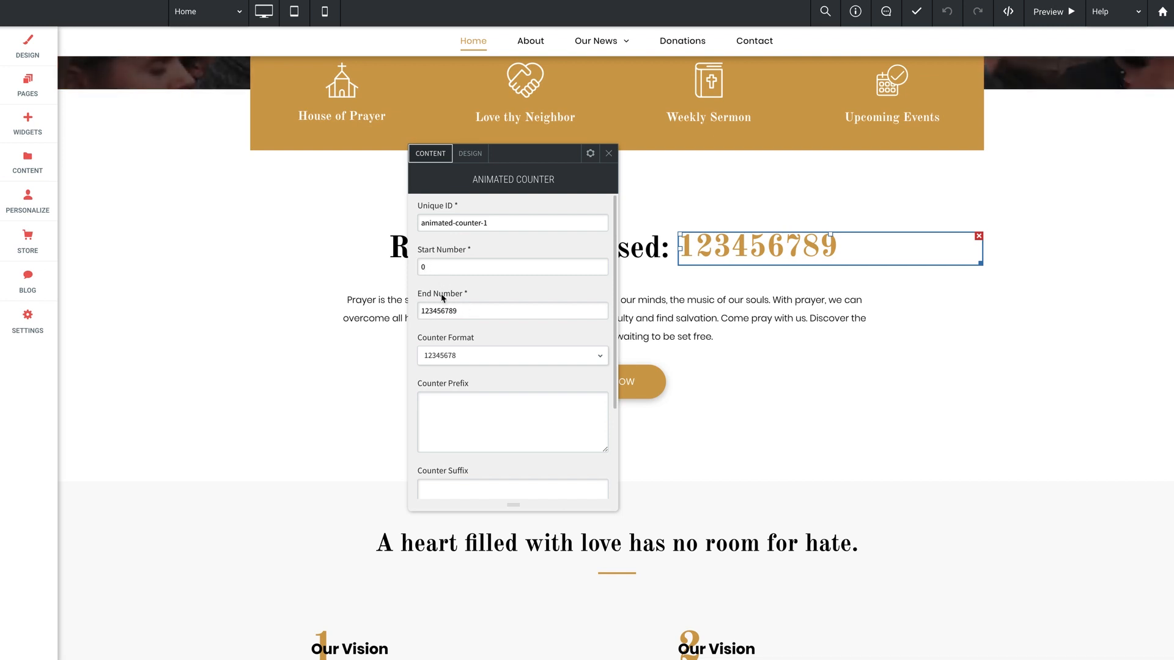
pyautogui.doubleClick(445, 310)
pyautogui.write('48350')
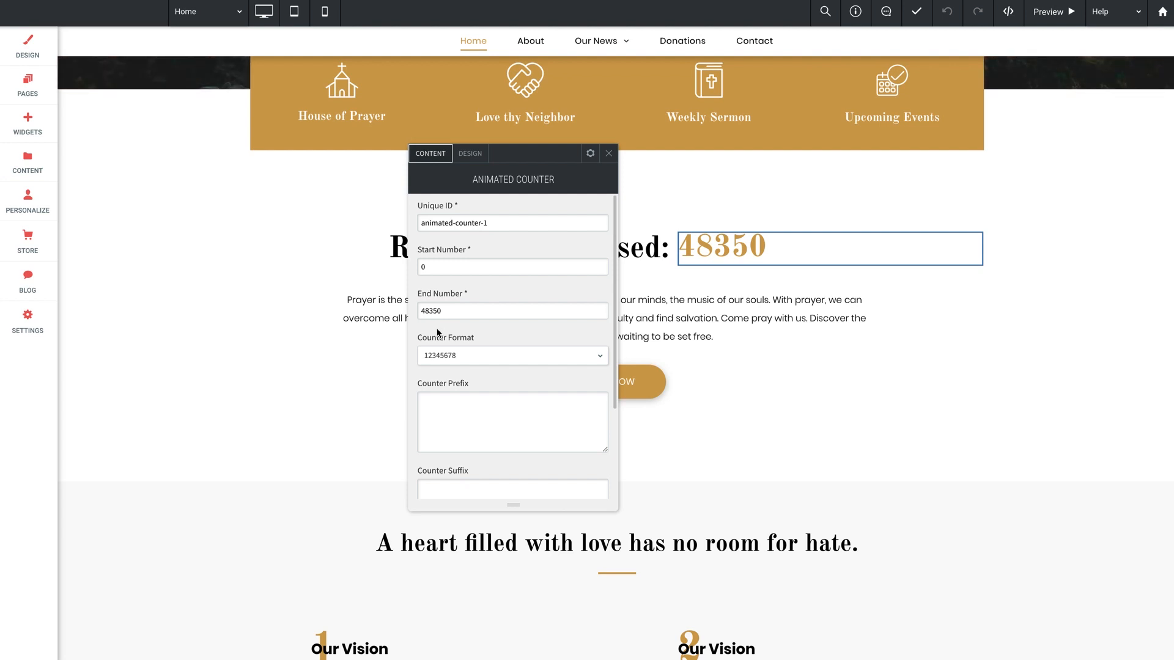
# - Set the counter format to 12,345,678 and enter $ as the counter prefix
pyautogui.click(453, 360)
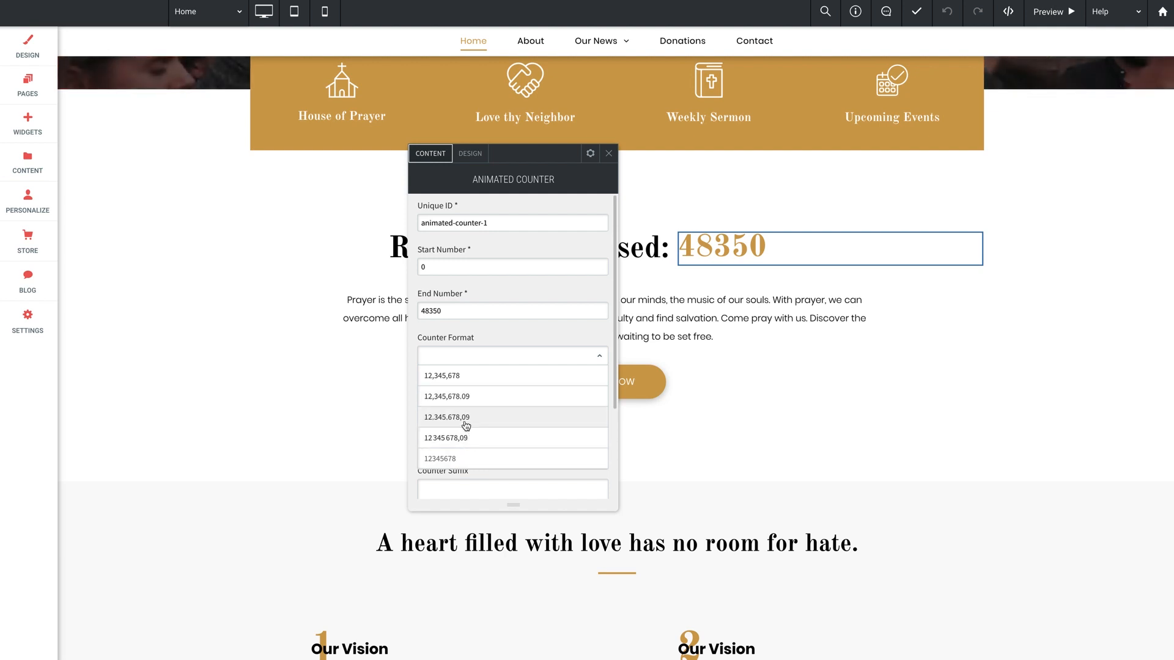
pyautogui.click(453, 376)
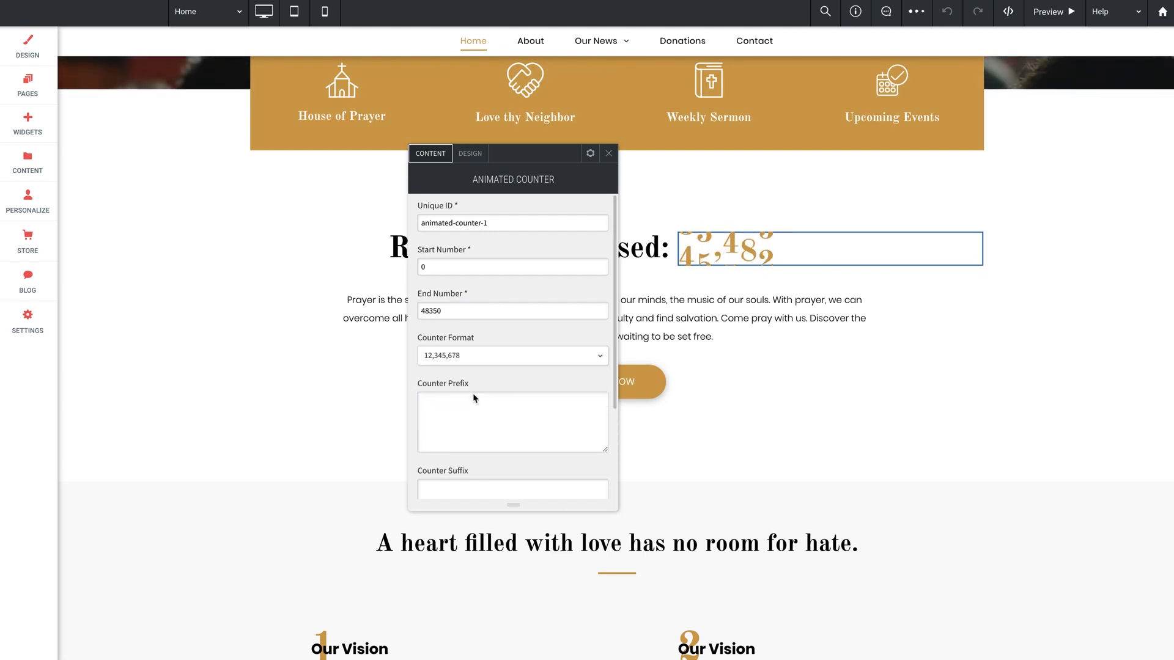
pyautogui.scroll(-3, 464, 408)
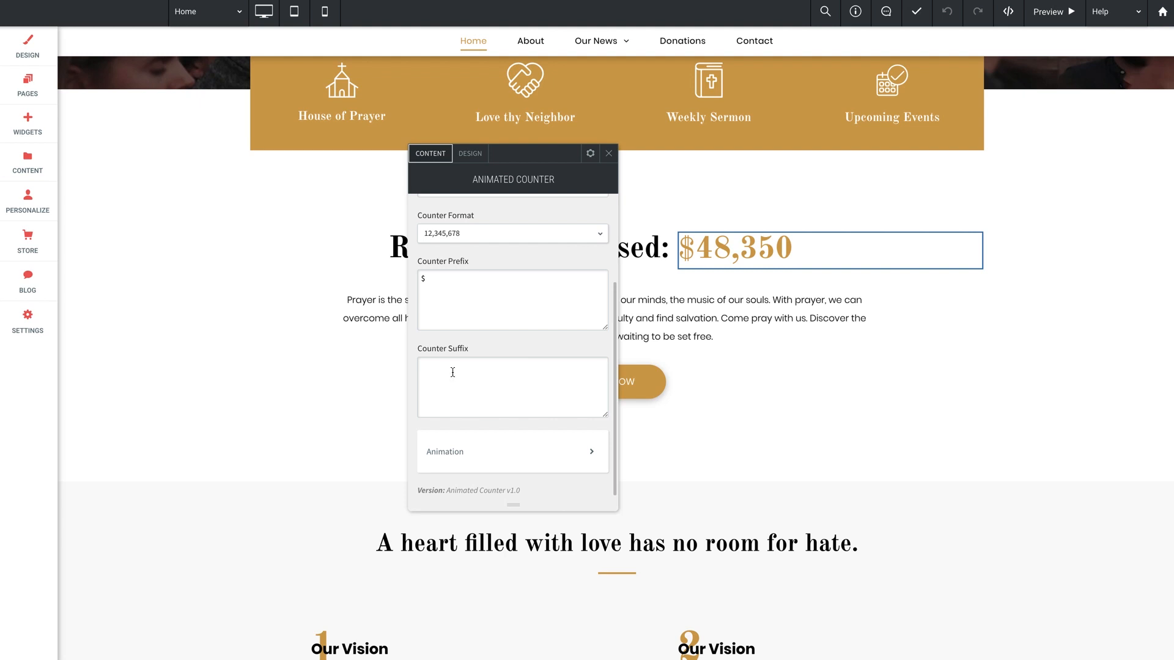
# - Check the counter's animation delay setting and close the counter's settings
pyautogui.scroll(-1, 457, 428)
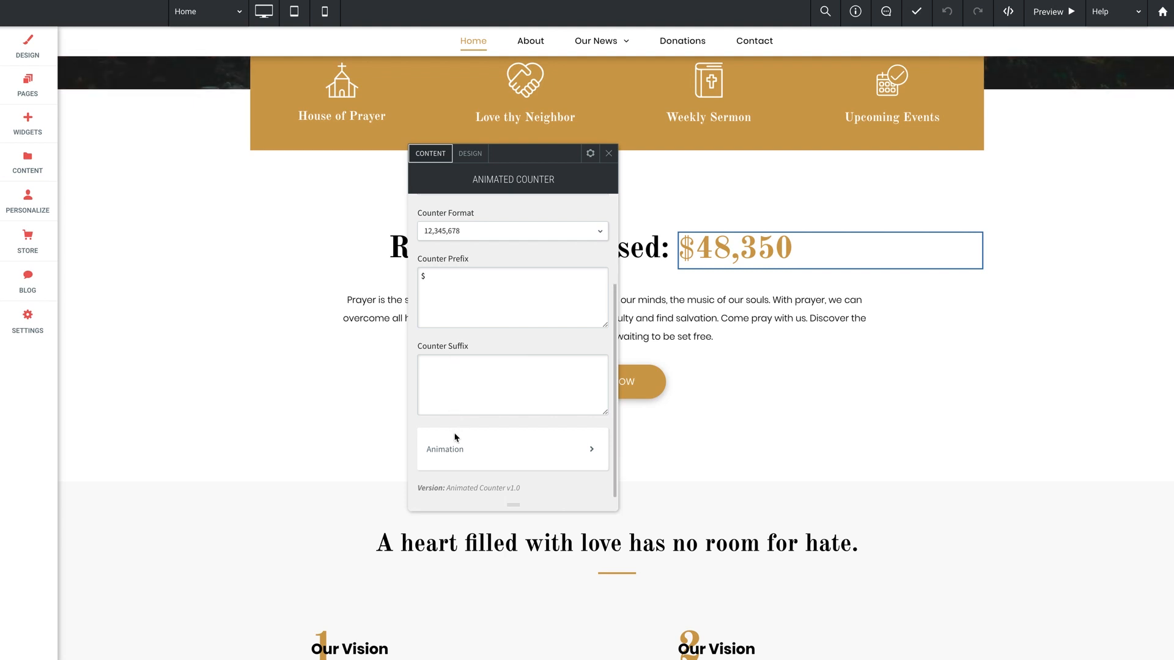
pyautogui.click(456, 451)
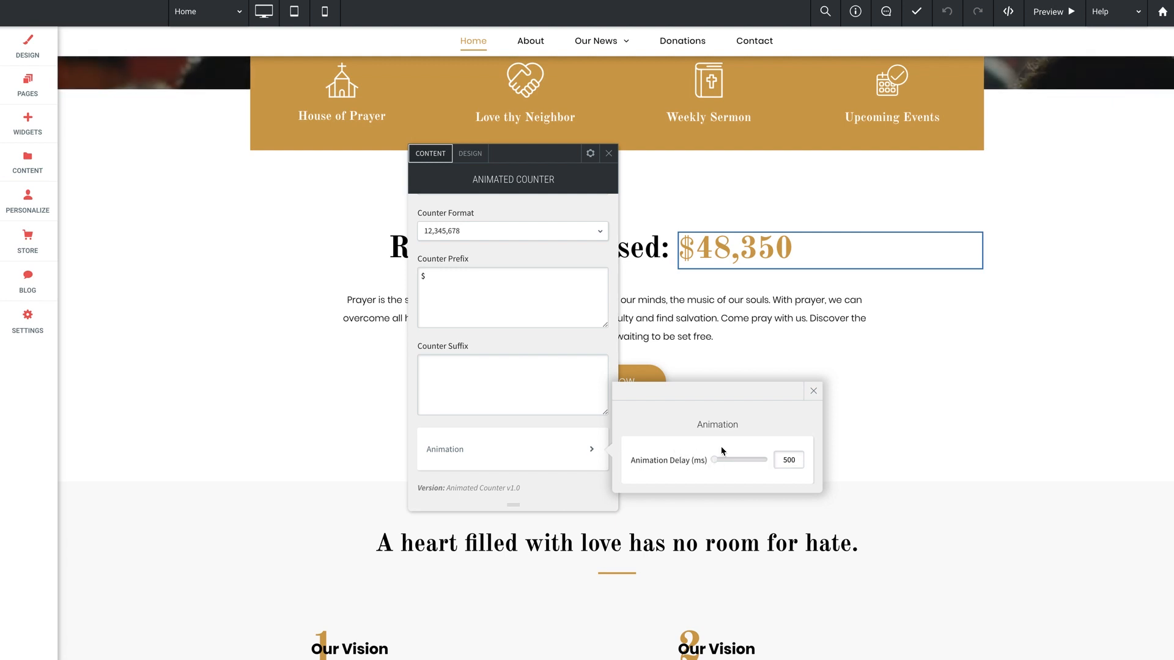
pyautogui.click(813, 392)
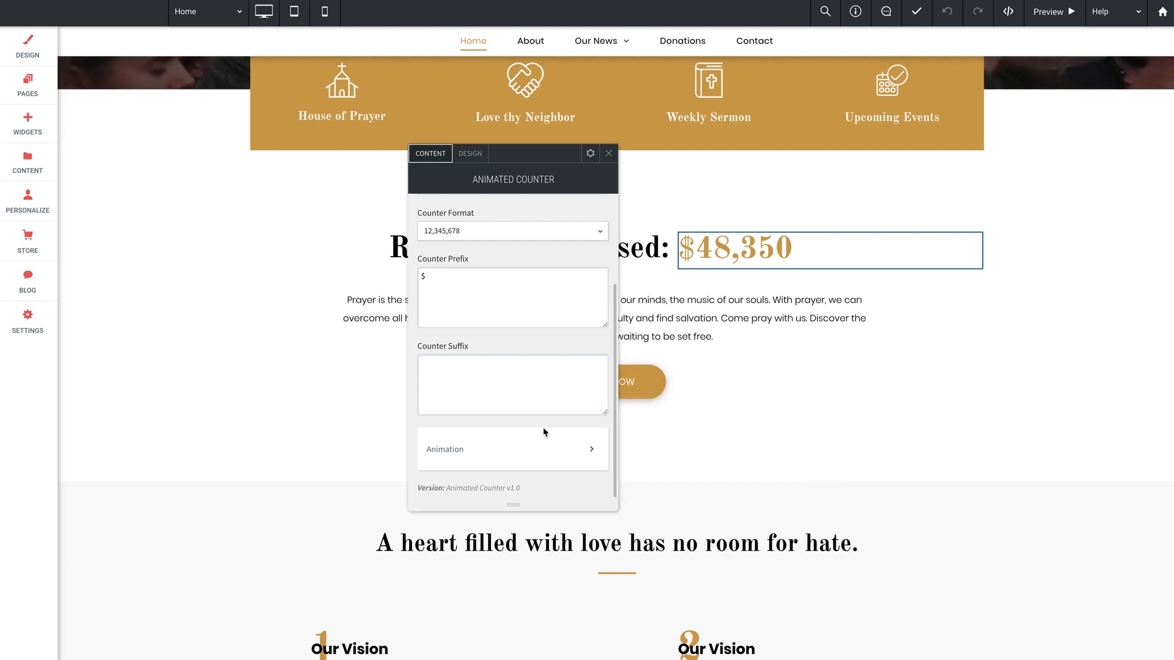
pyautogui.click(608, 153)
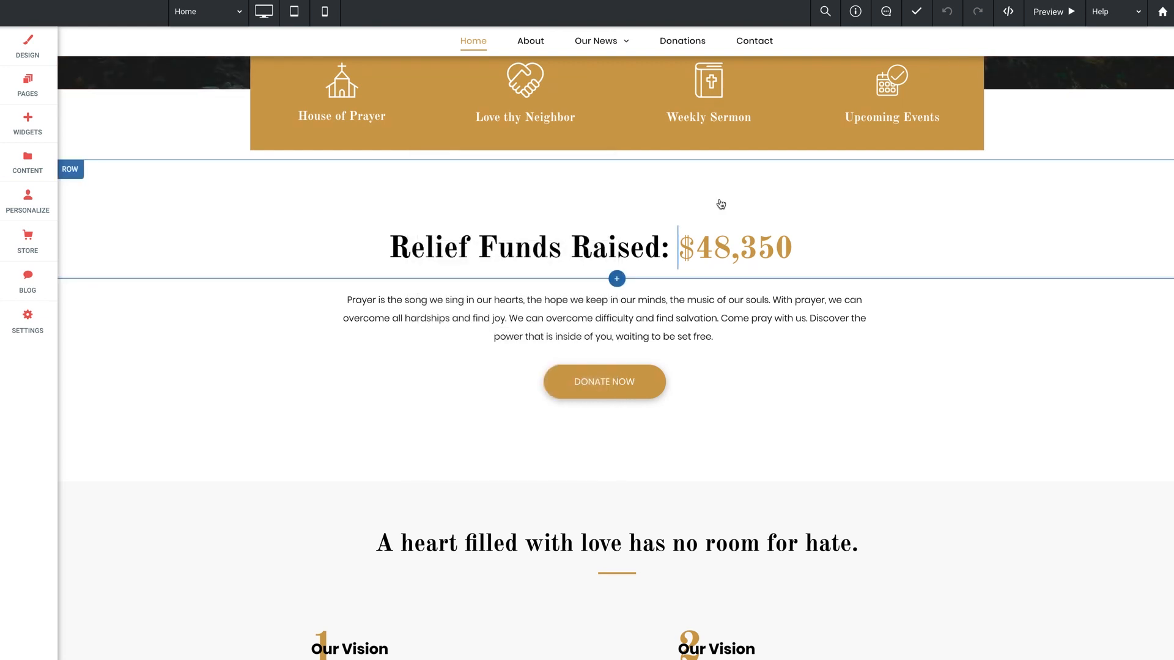